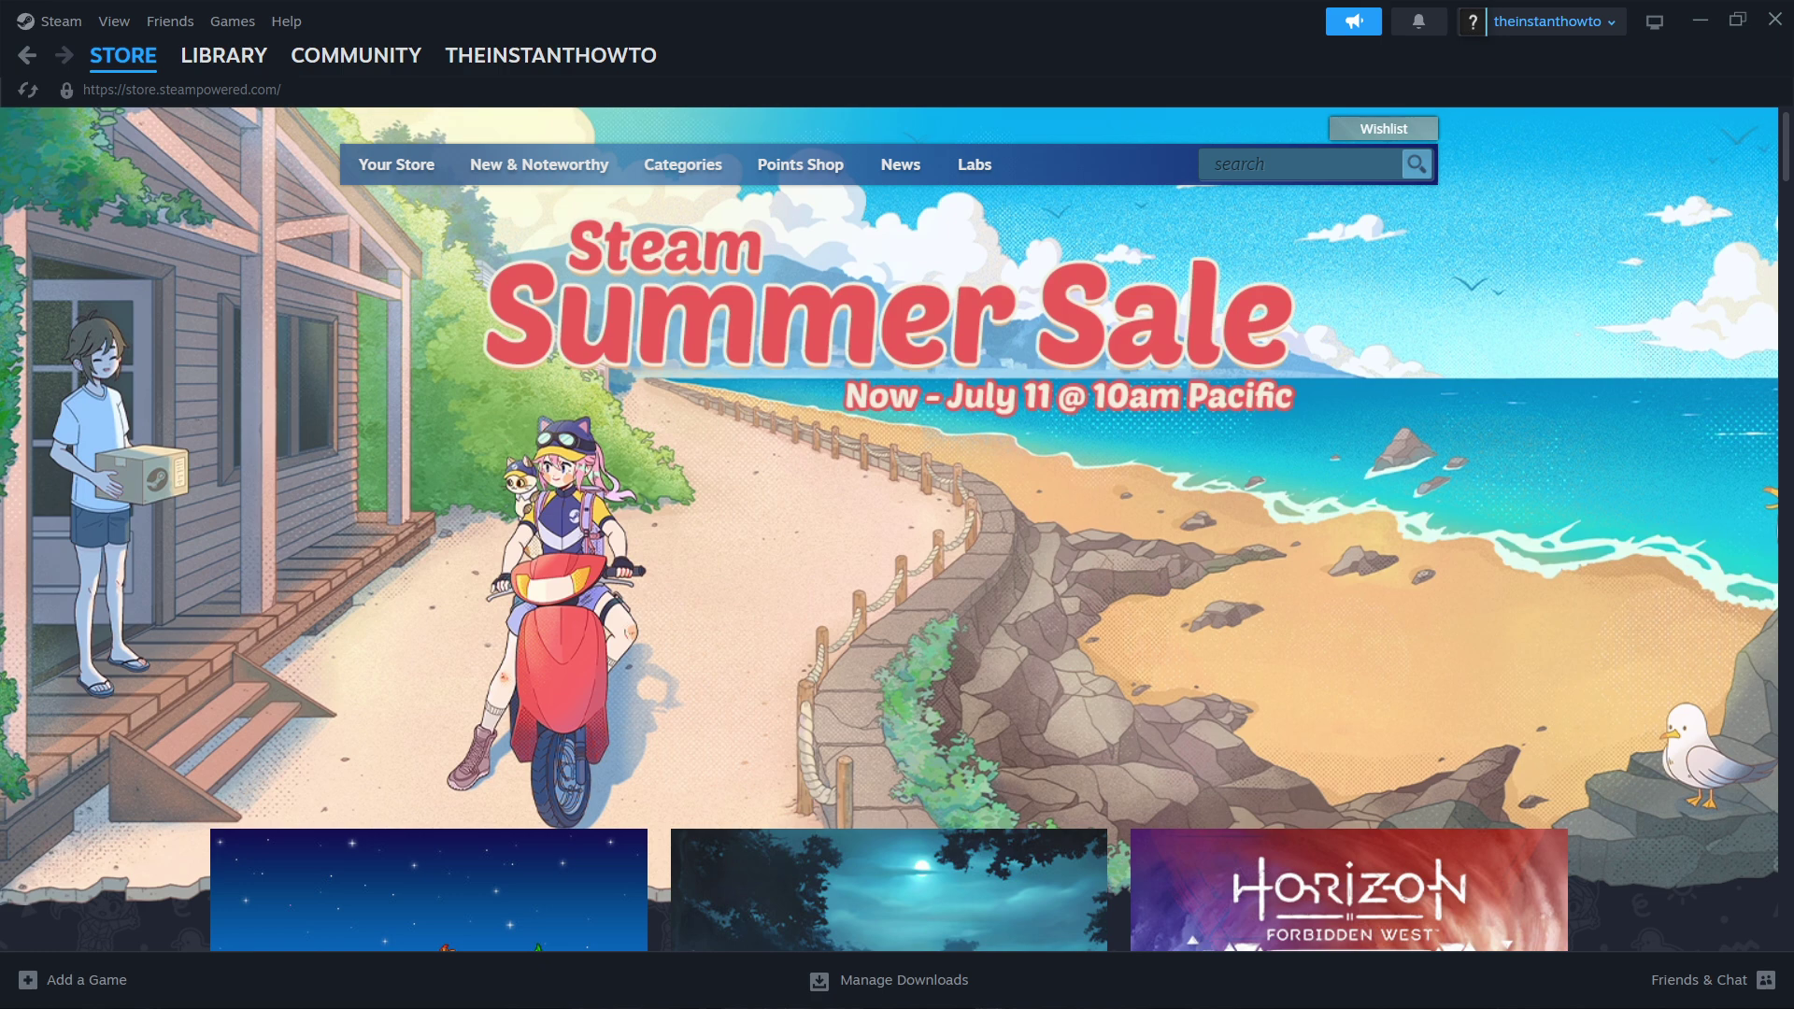
Step: Bring up the Chrome window showing store.steampowered.com's Summer Sale page over the Steam client
{"action": "key", "text": "alt+Tab"}
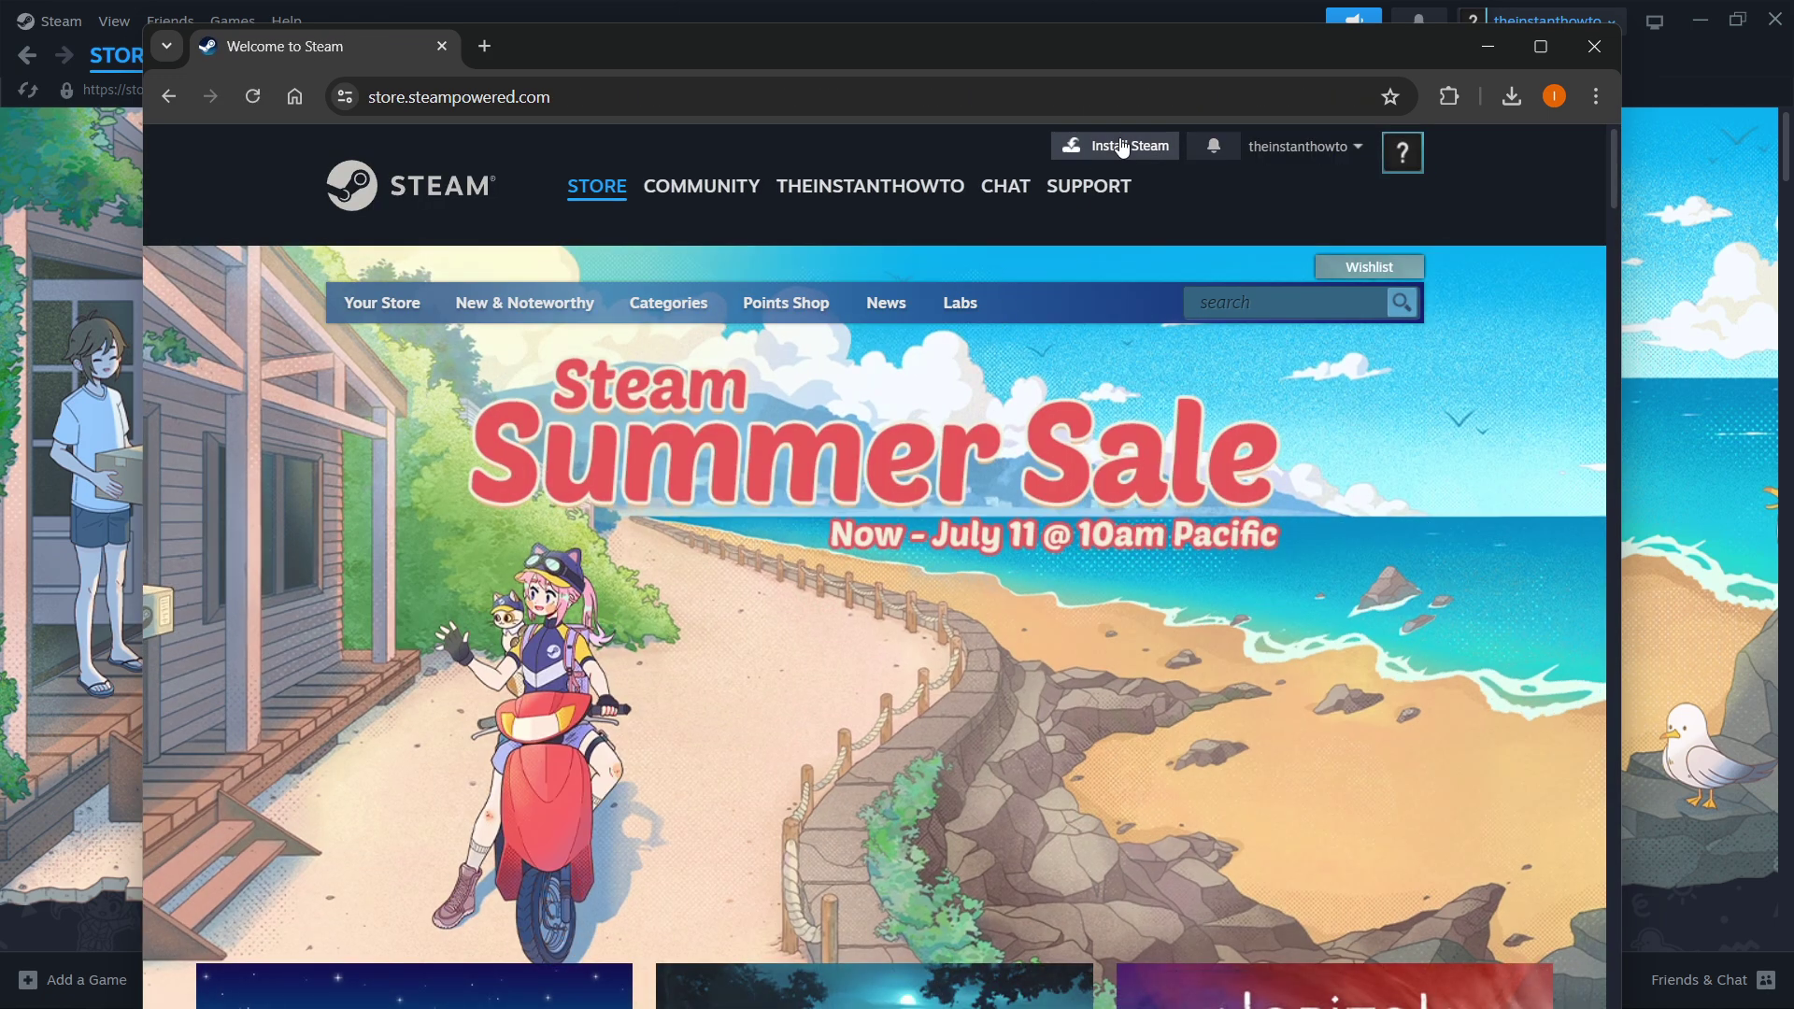
Step: Download SteamSetup.exe from the Steam website, run it and advance past the welcome page
{"action": "left_click", "coordinate": [1121, 148]}
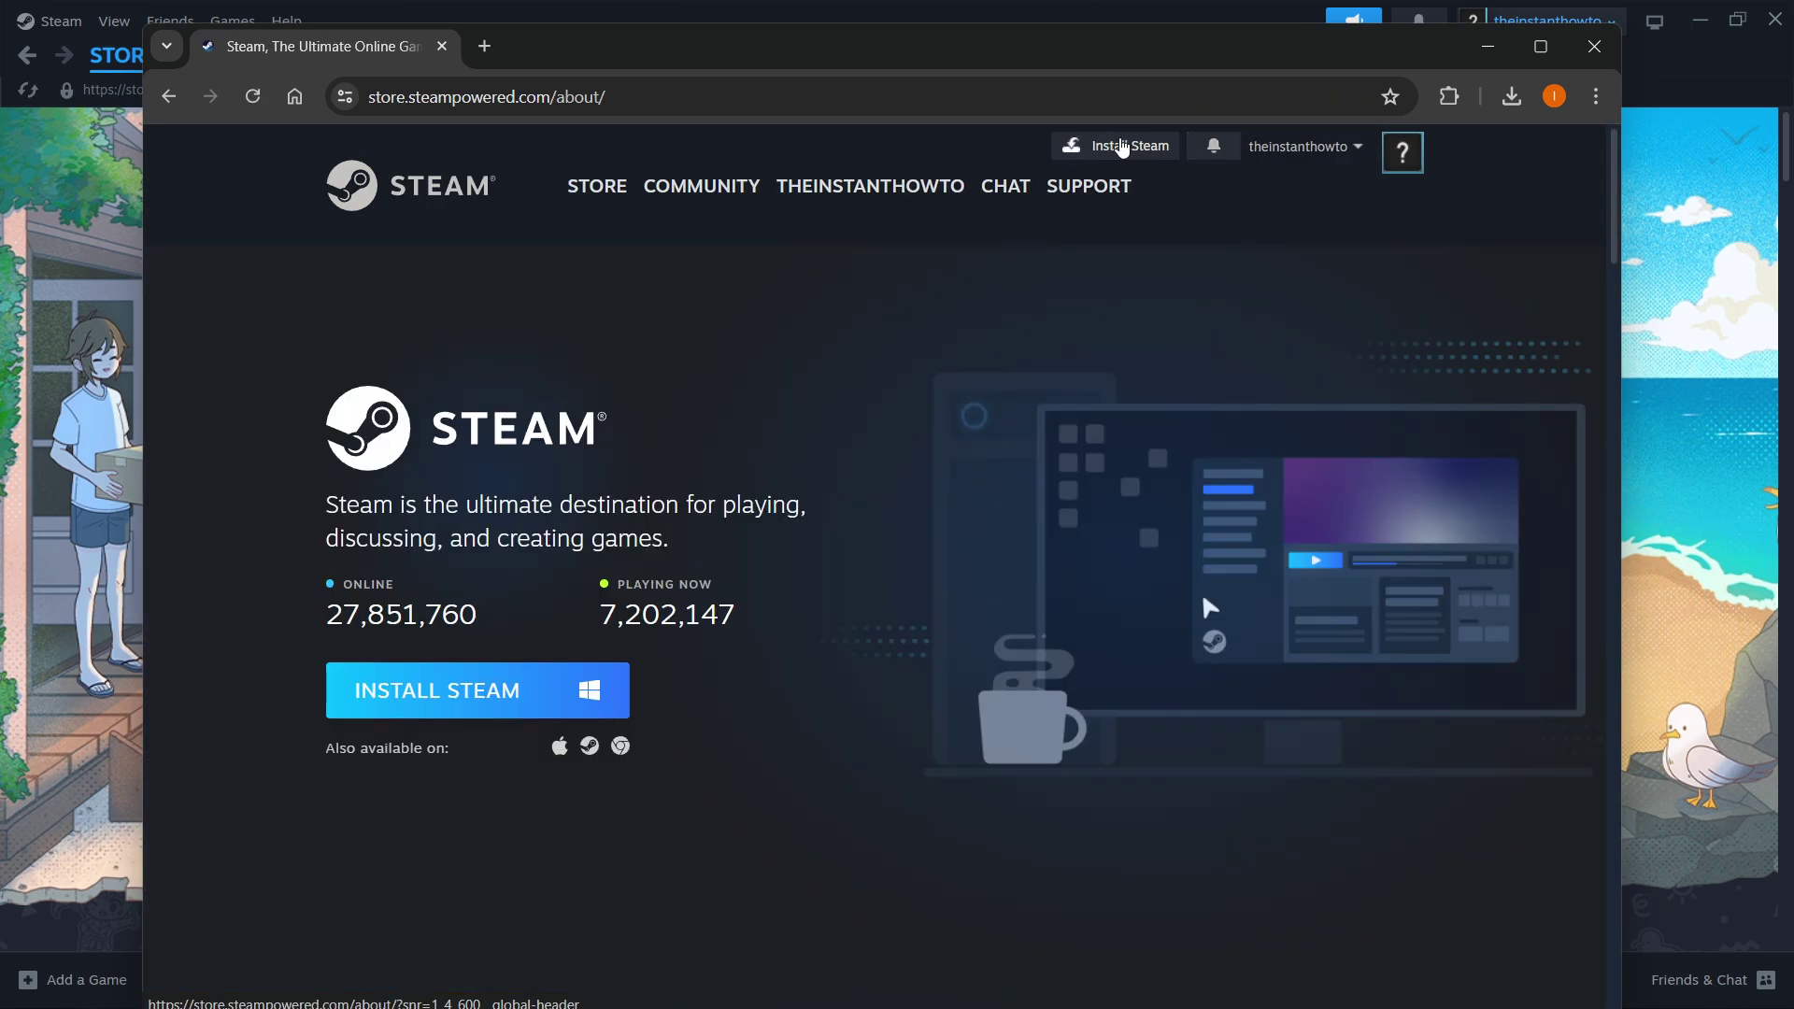
{"action": "left_click", "coordinate": [516, 689]}
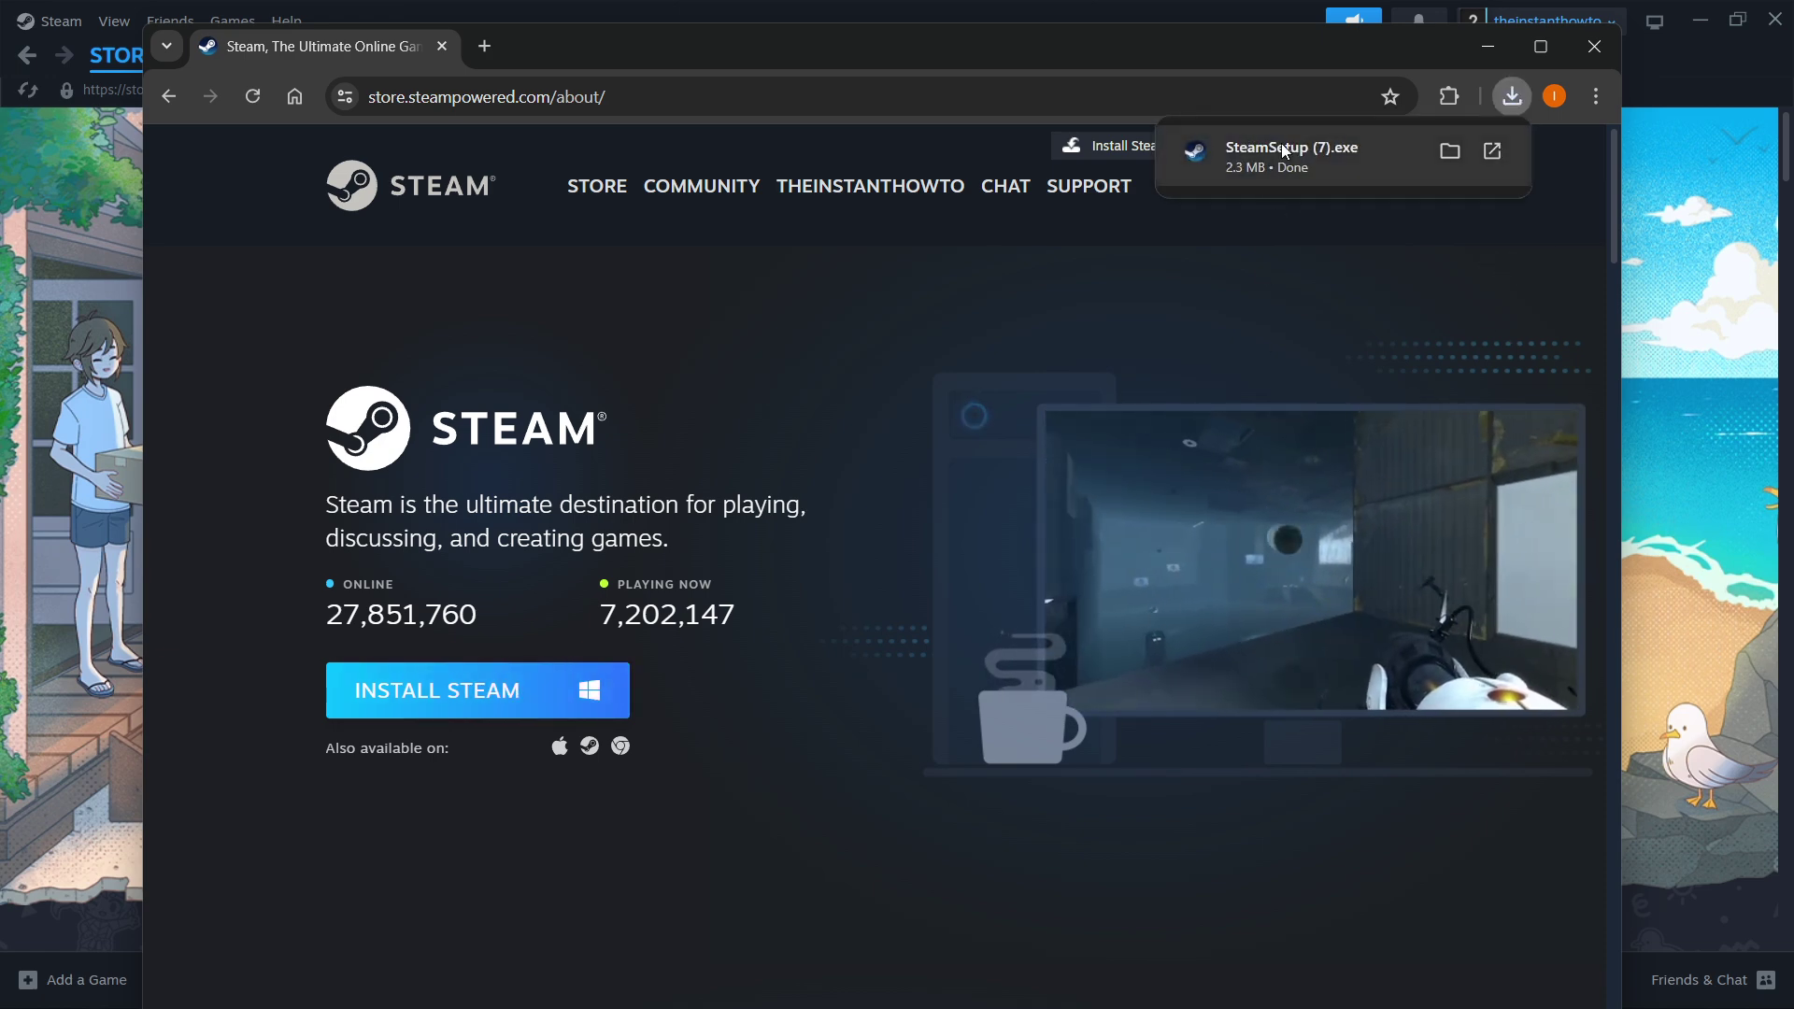
{"action": "left_click", "coordinate": [1281, 147]}
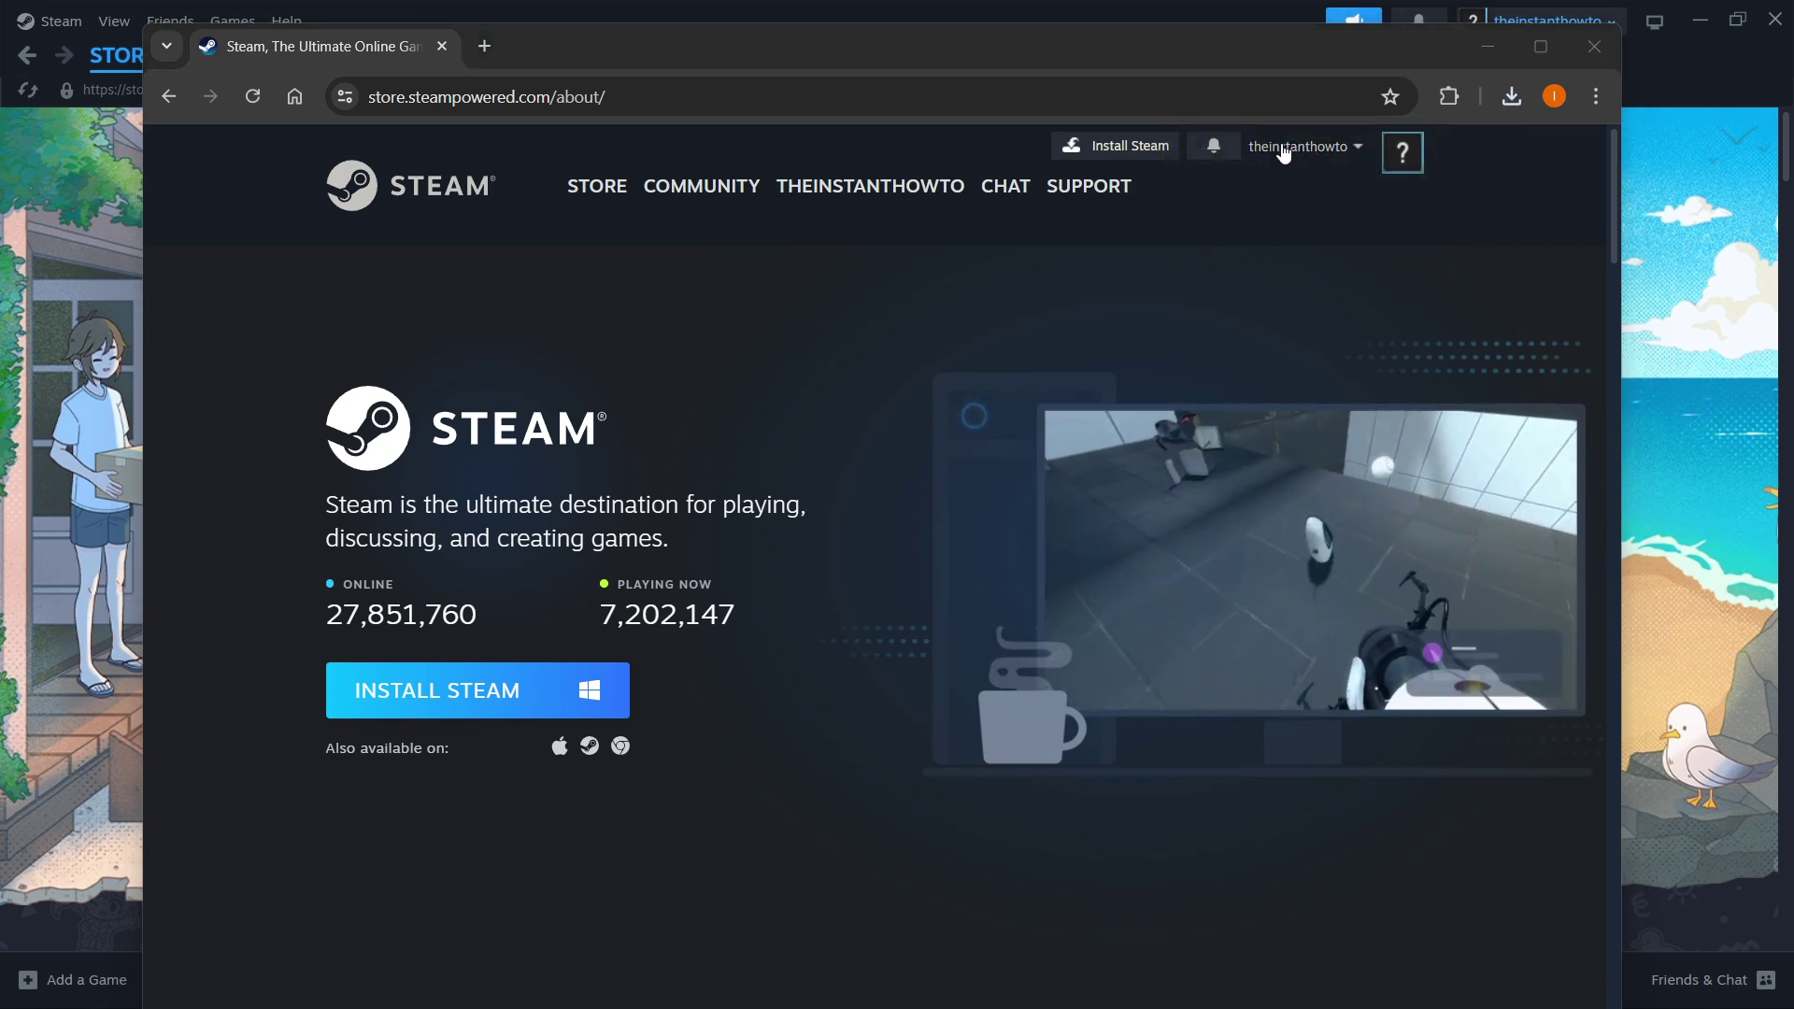
{"action": "left_click", "coordinate": [1046, 703]}
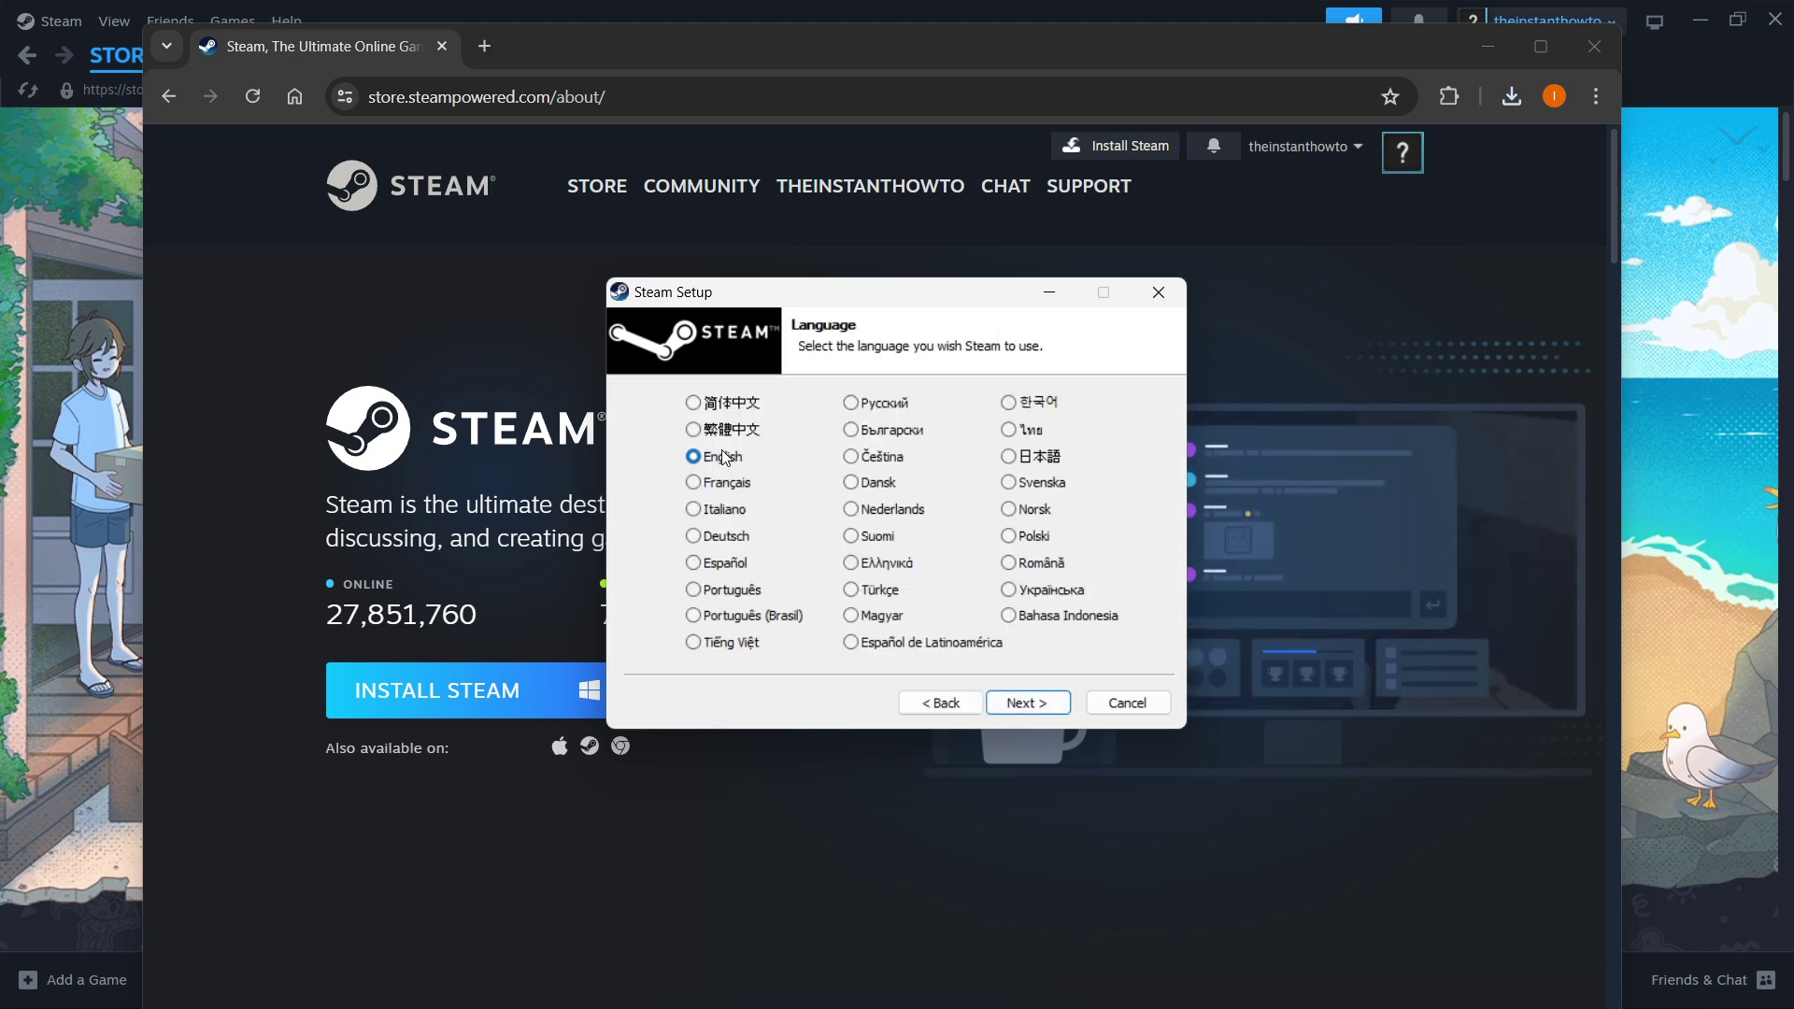
Step: Install Steam in English into C:\Program Files (x86)\Steam\
{"action": "left_click", "coordinate": [1020, 704]}
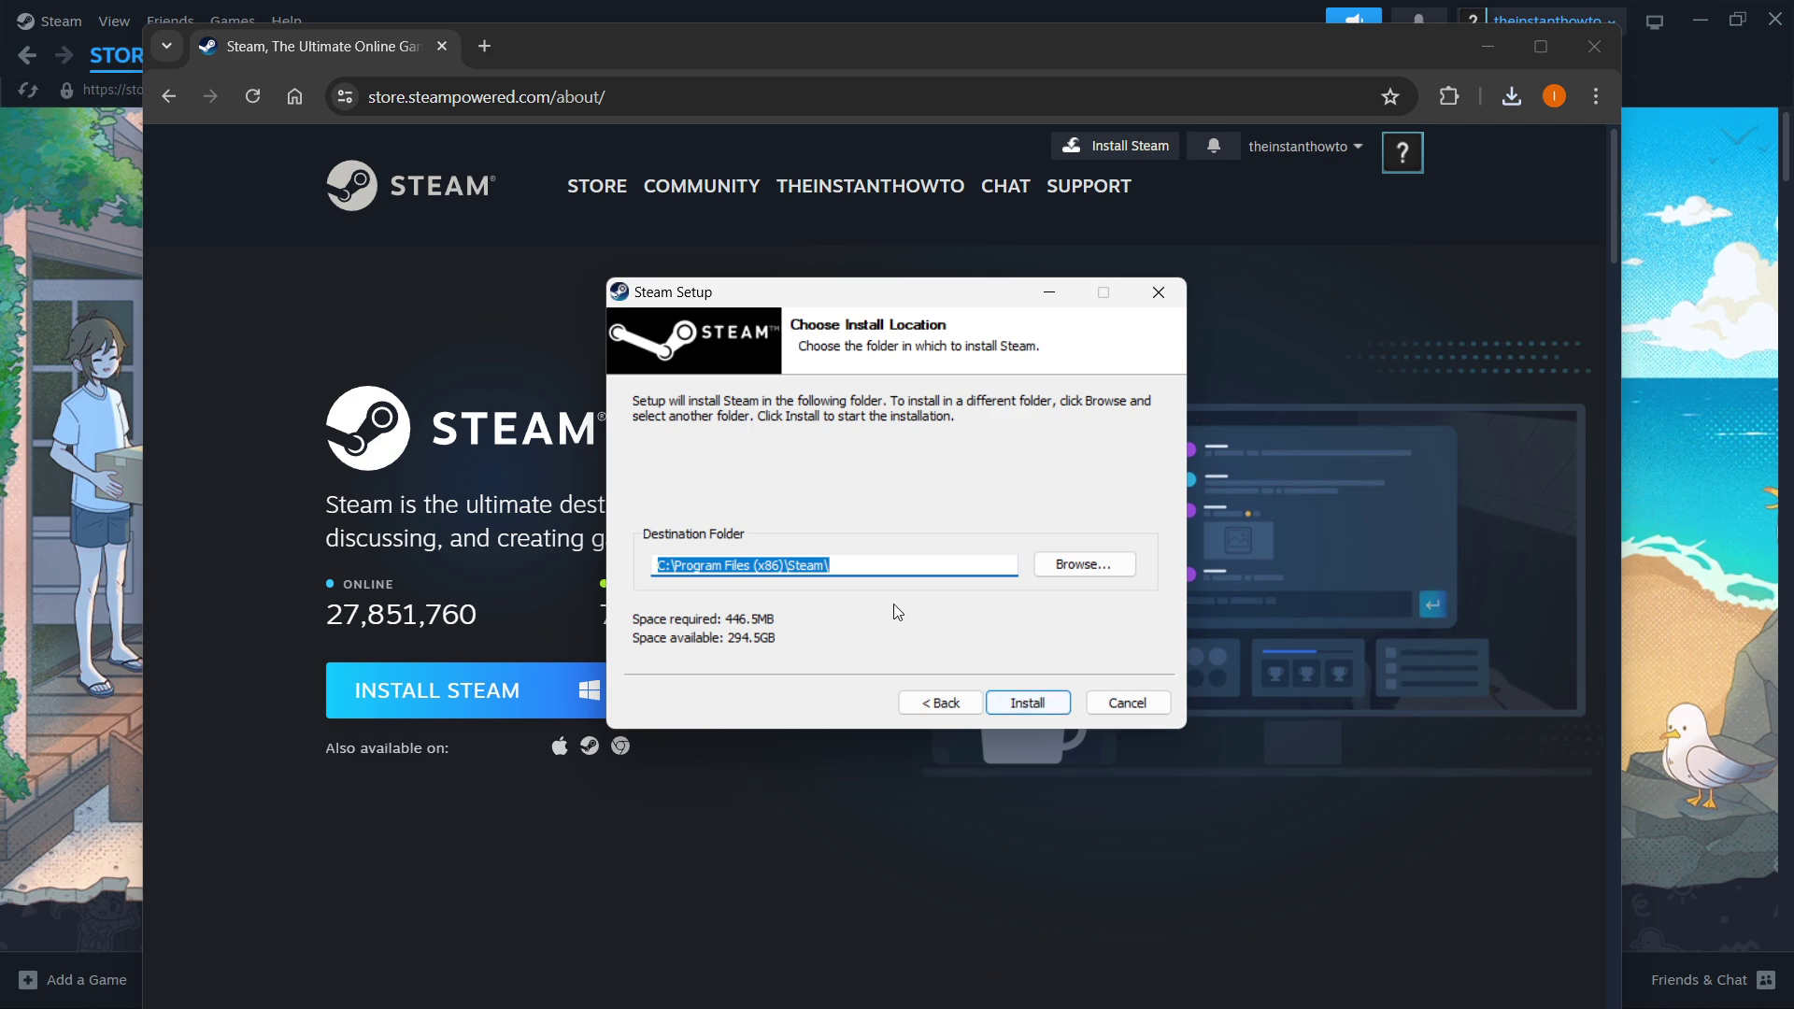
{"action": "left_click", "coordinate": [886, 564]}
{"action": "left_click_drag", "start_coordinate": [829, 565], "coordinate": [638, 534]}
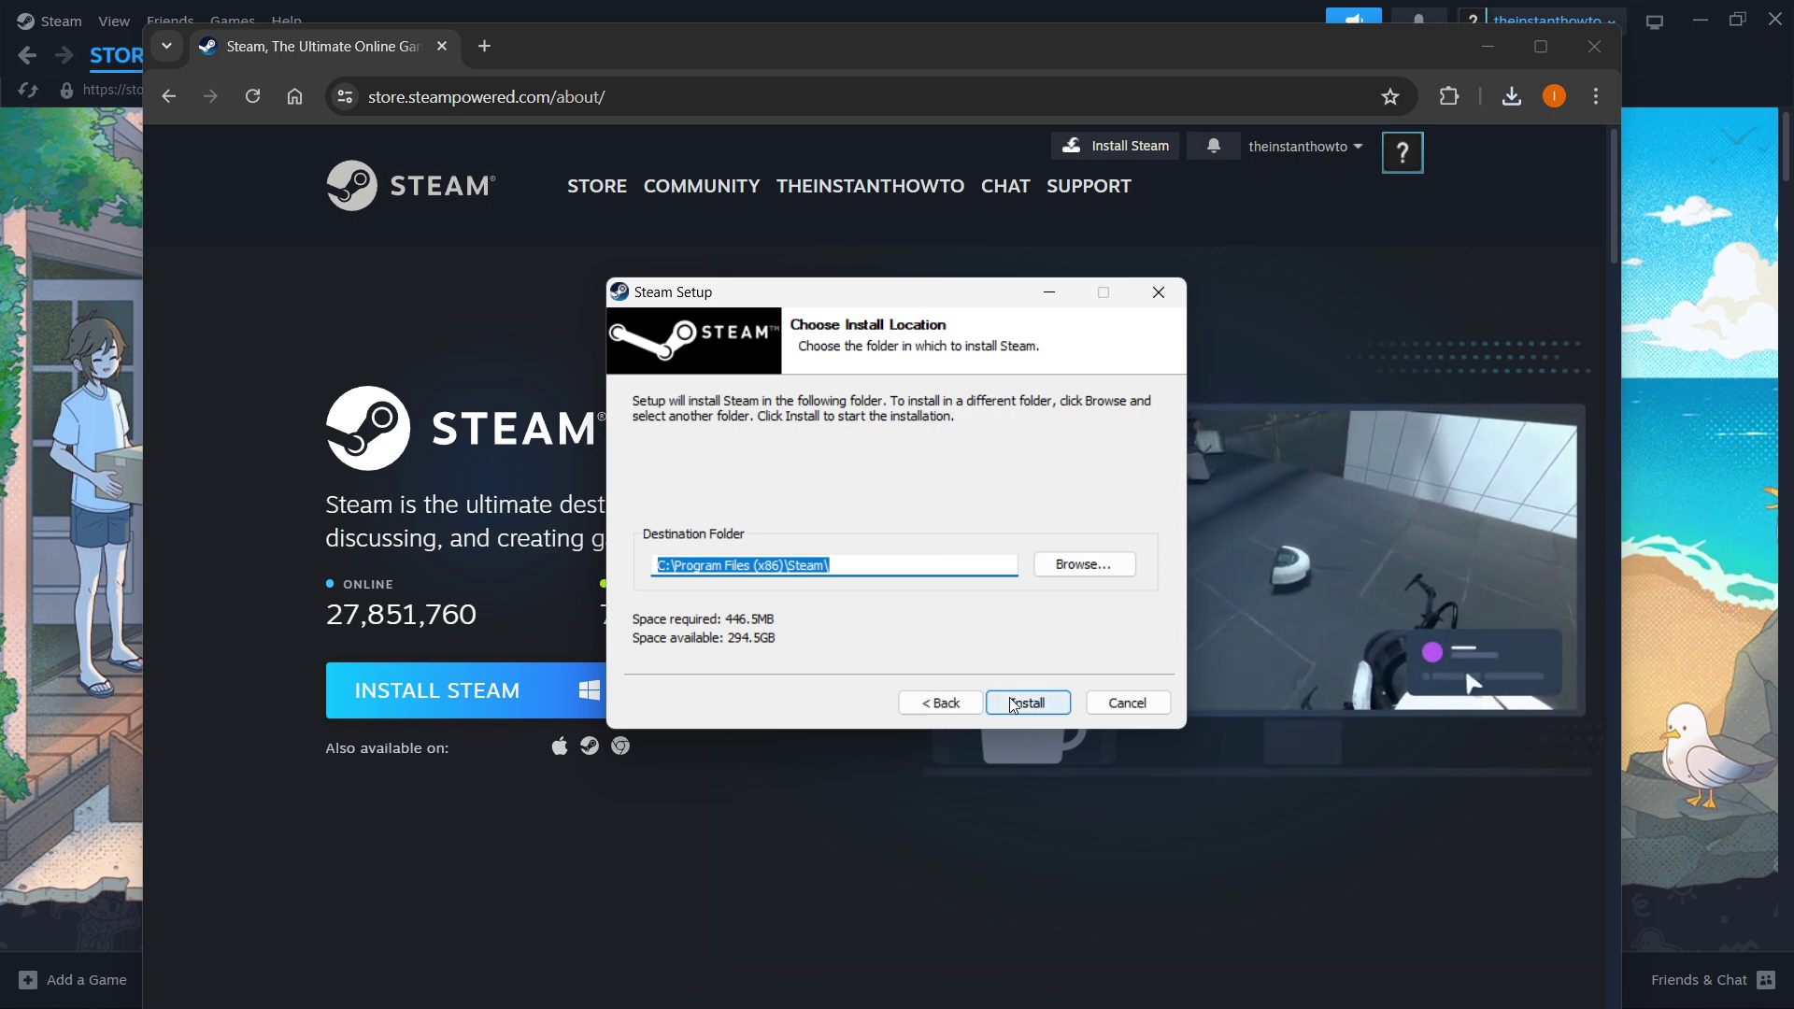
{"action": "left_click", "coordinate": [1157, 292]}
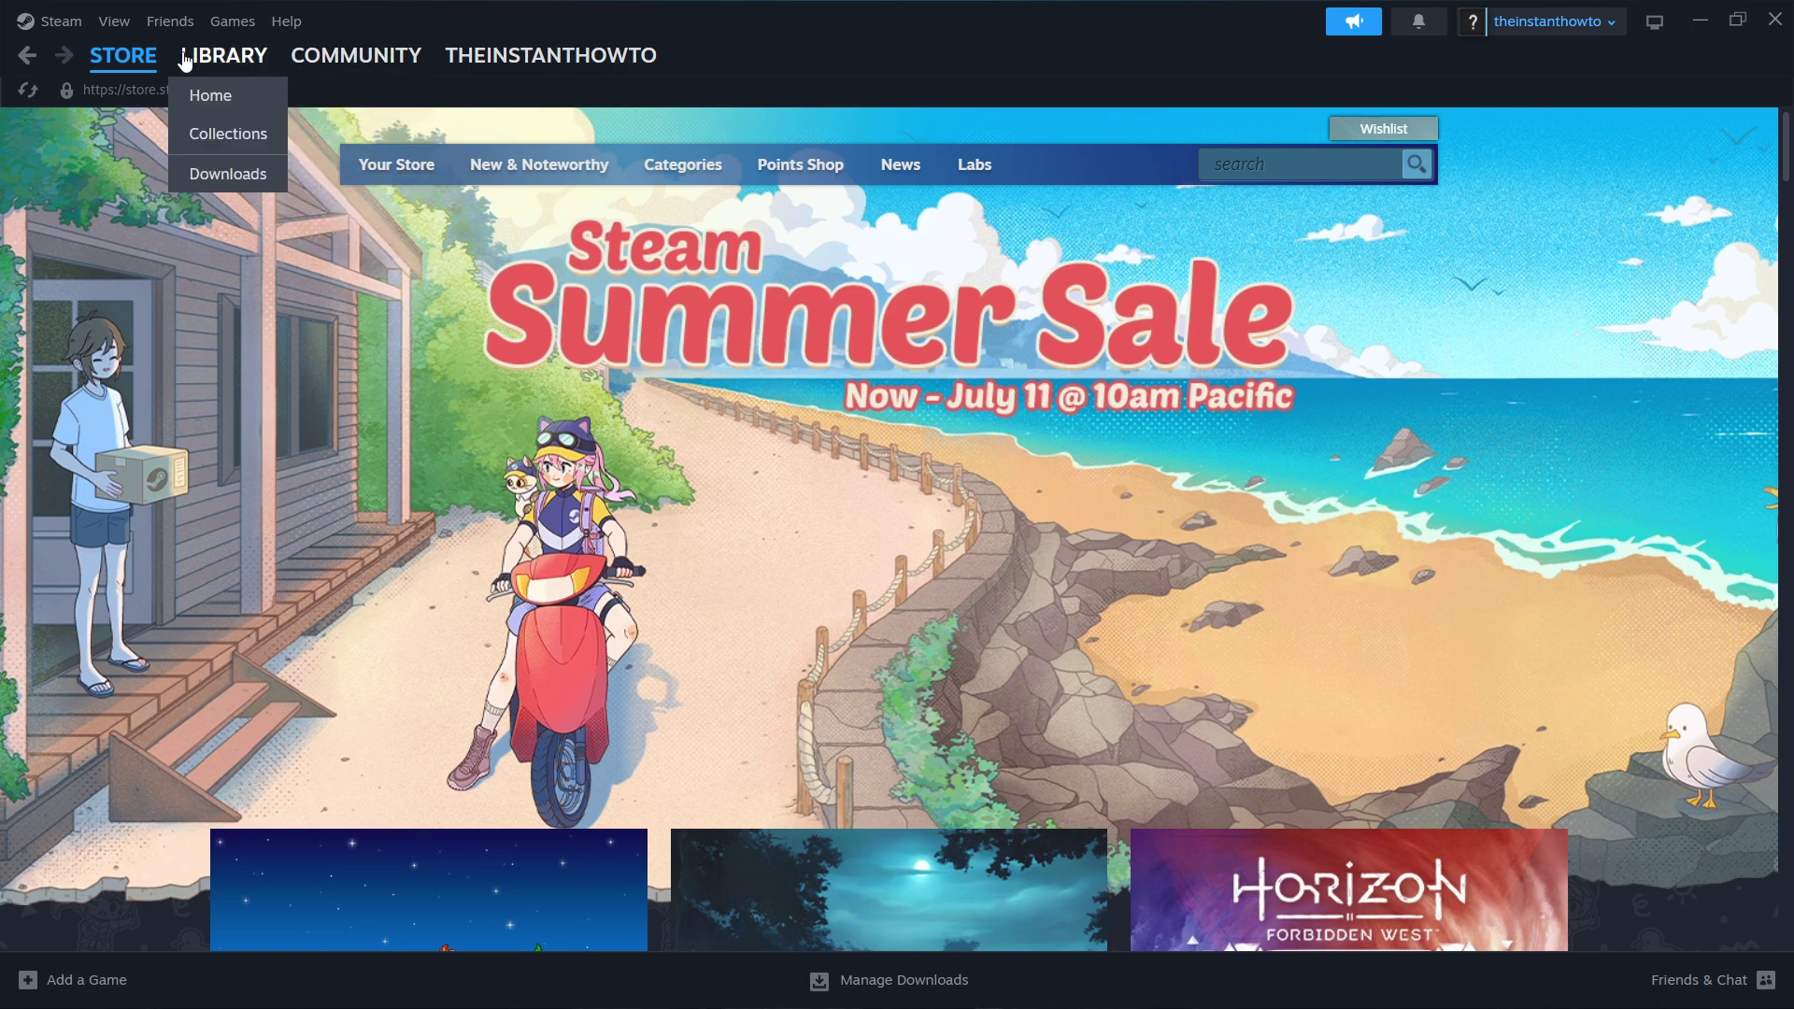
Step: Search the Steam store for 'blade and sorcery'
{"action": "mouse_move", "coordinate": [109, 64]}
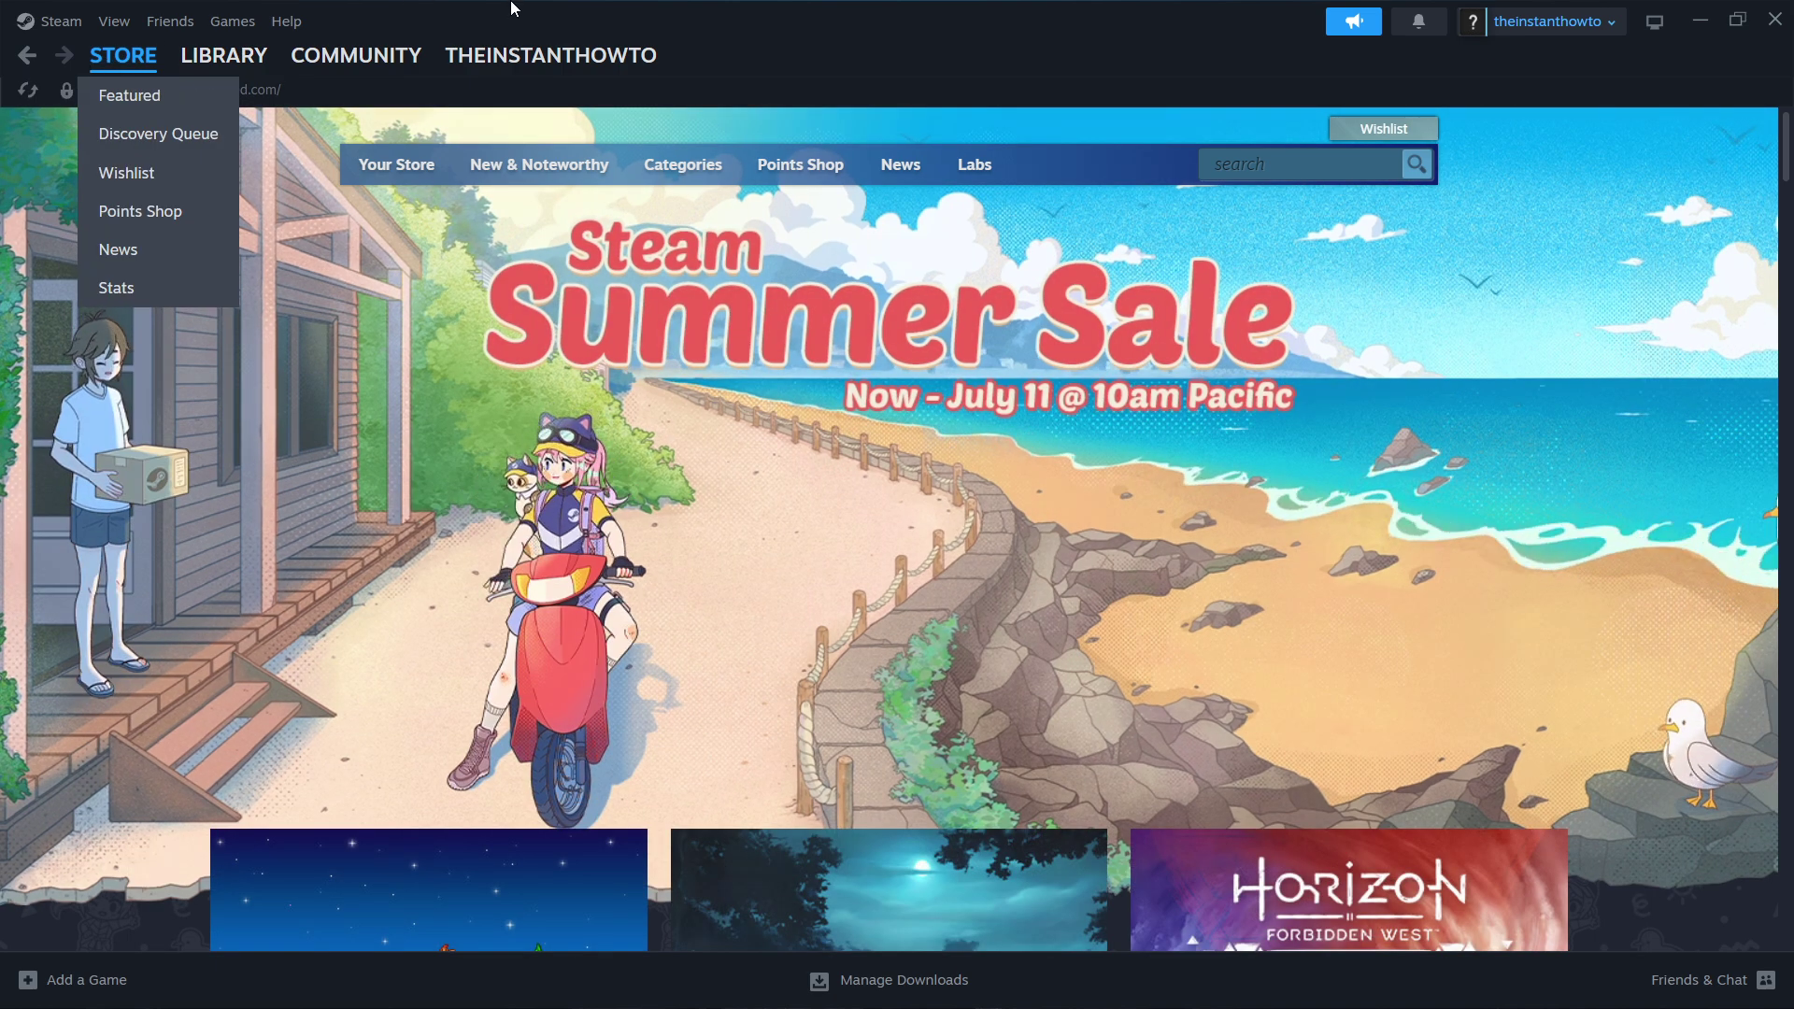
{"action": "left_click", "coordinate": [1275, 166]}
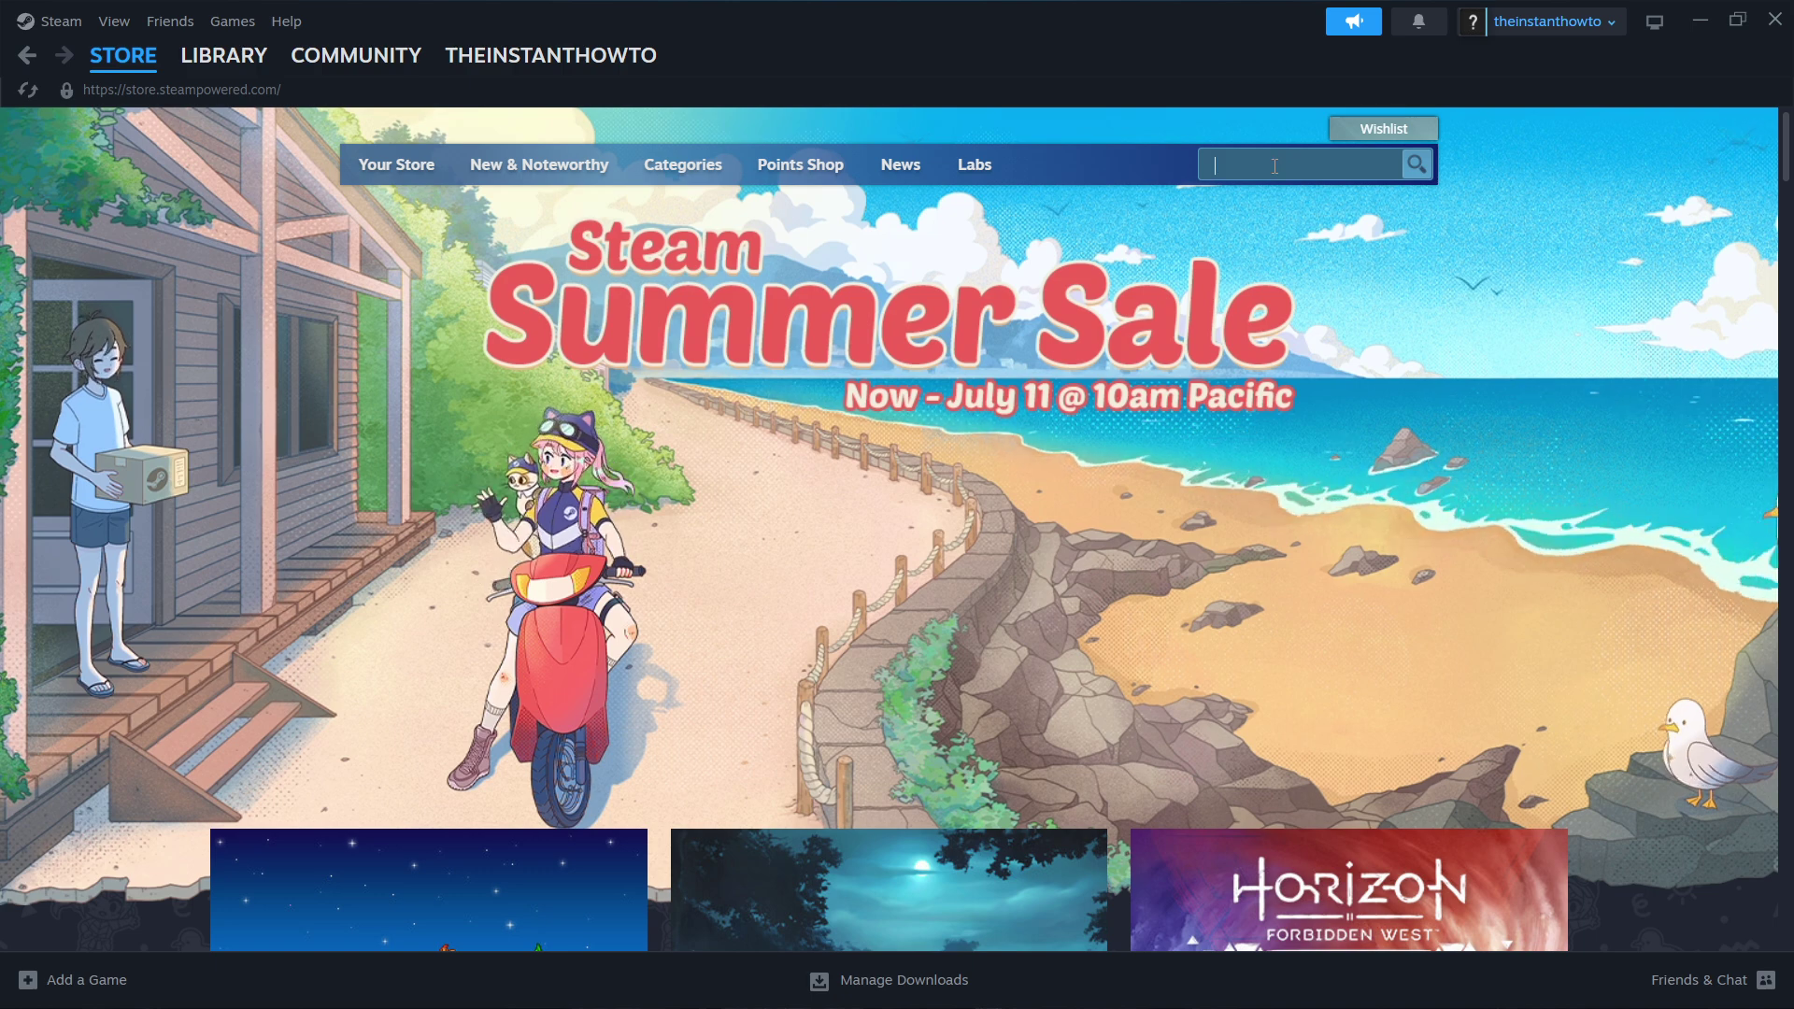
{"action": "type", "text": "blade and sorc"}
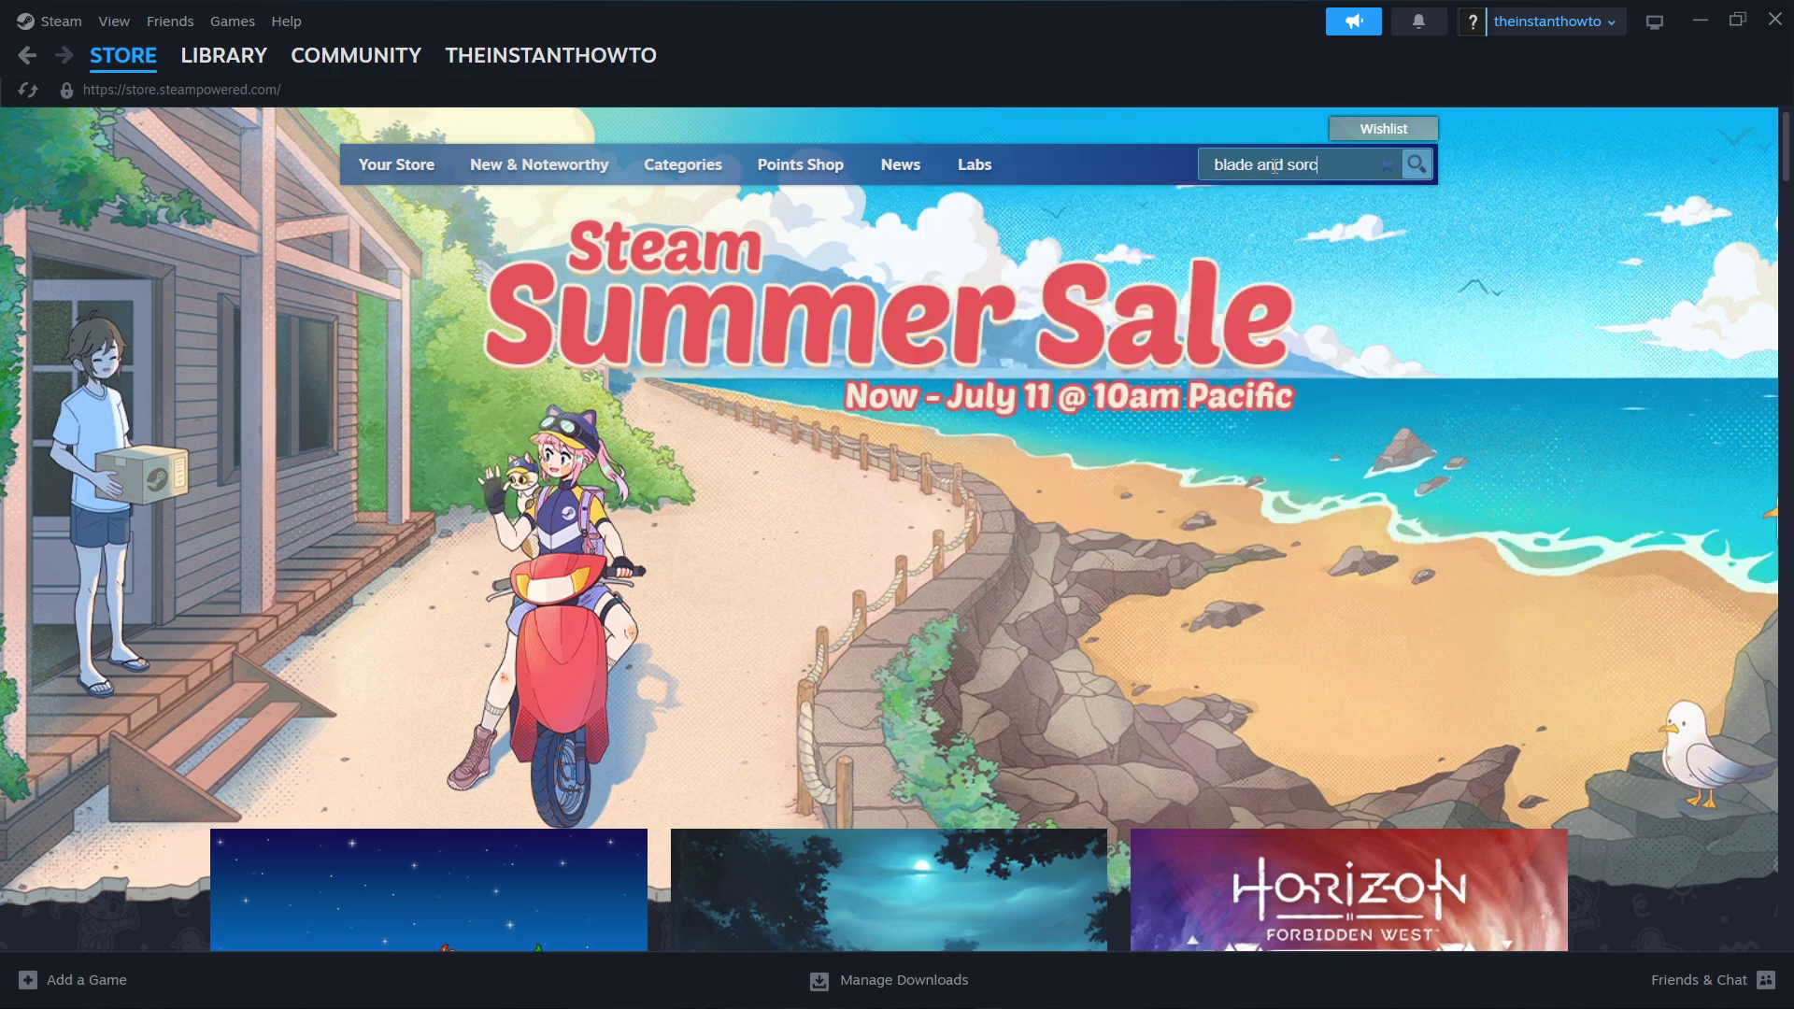
{"action": "type", "text": "ery"}
{"action": "key", "text": "Return"}
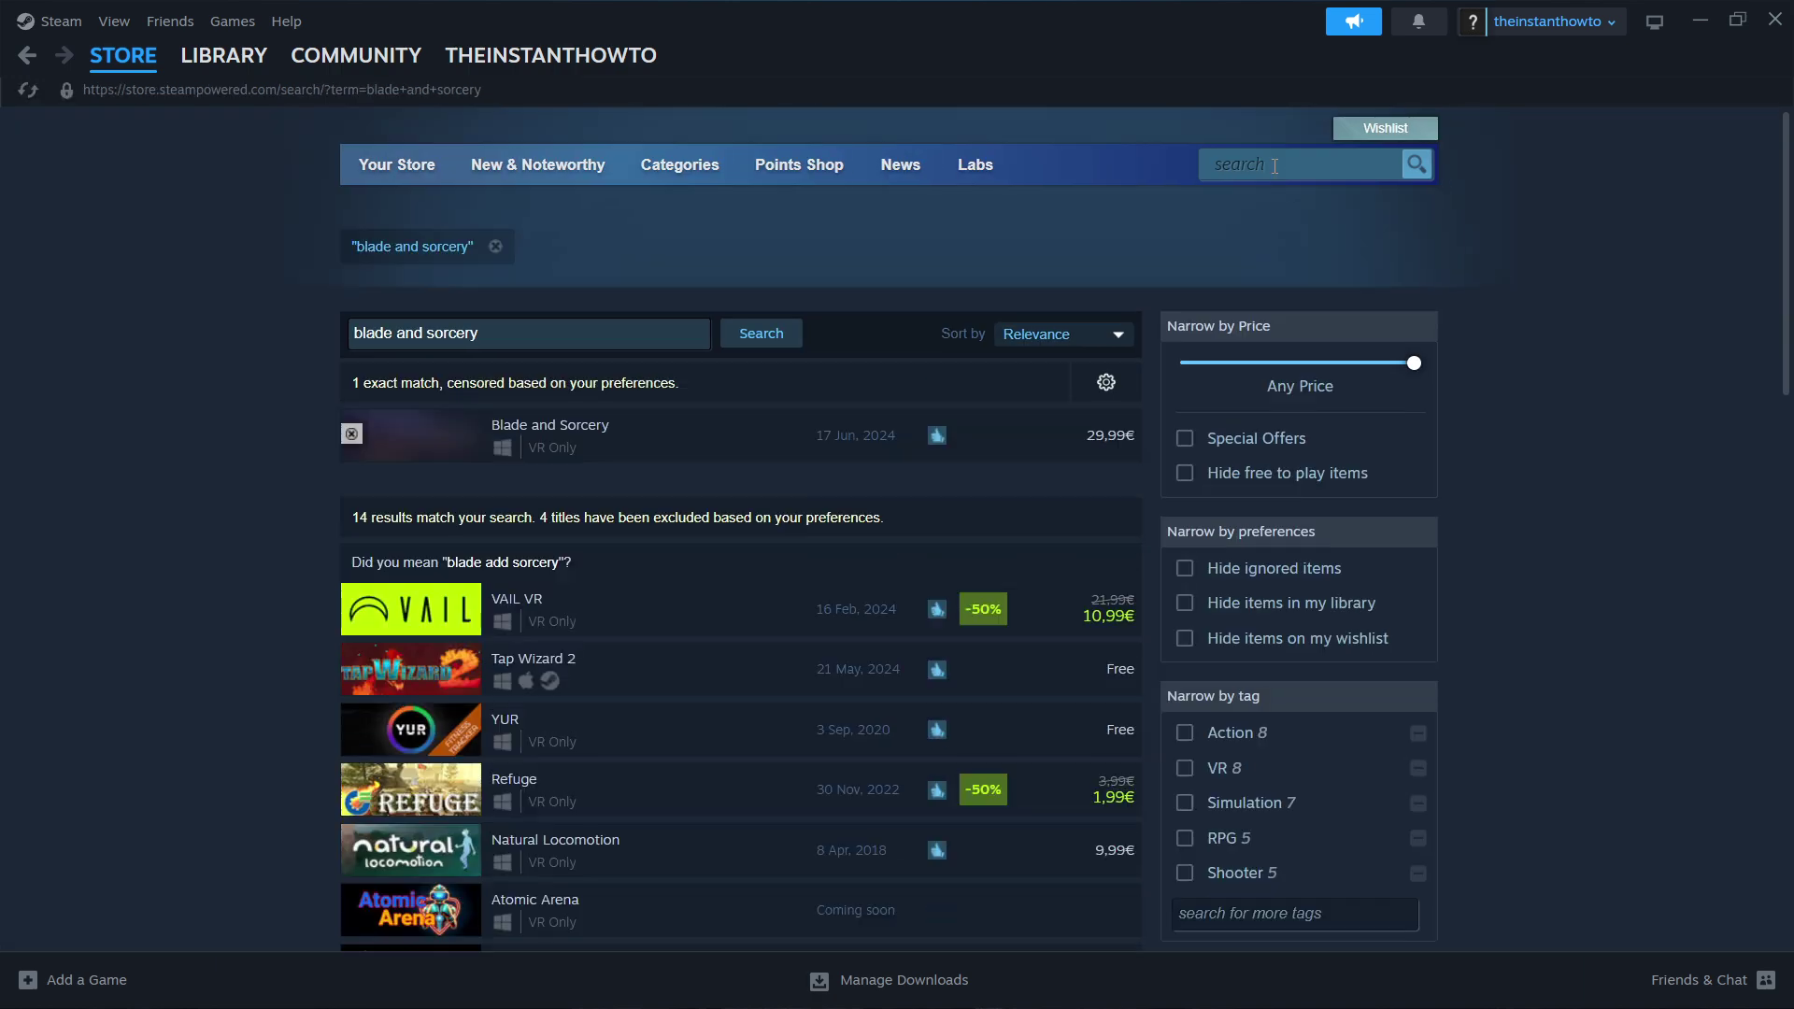
Step: Show the unfiltered results including ignored items and open the Blade and Sorcery store page
{"action": "left_click", "coordinate": [1119, 393]}
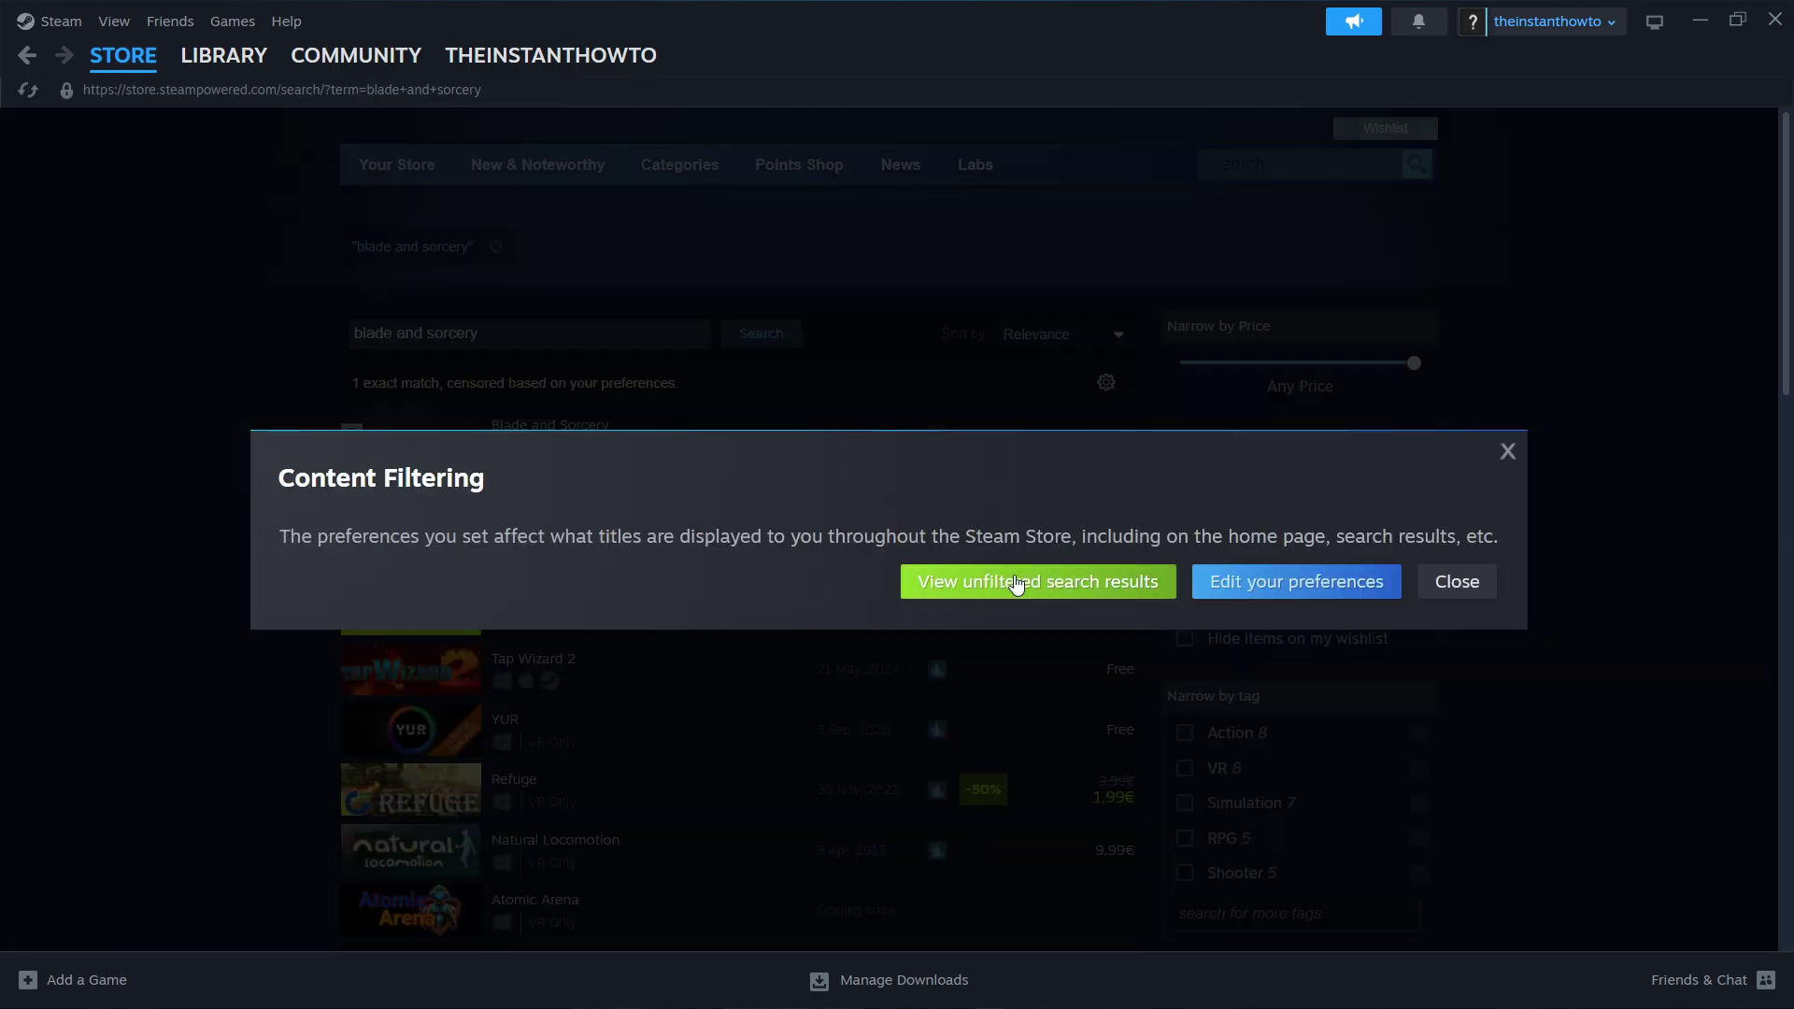
{"action": "left_click", "coordinate": [981, 584]}
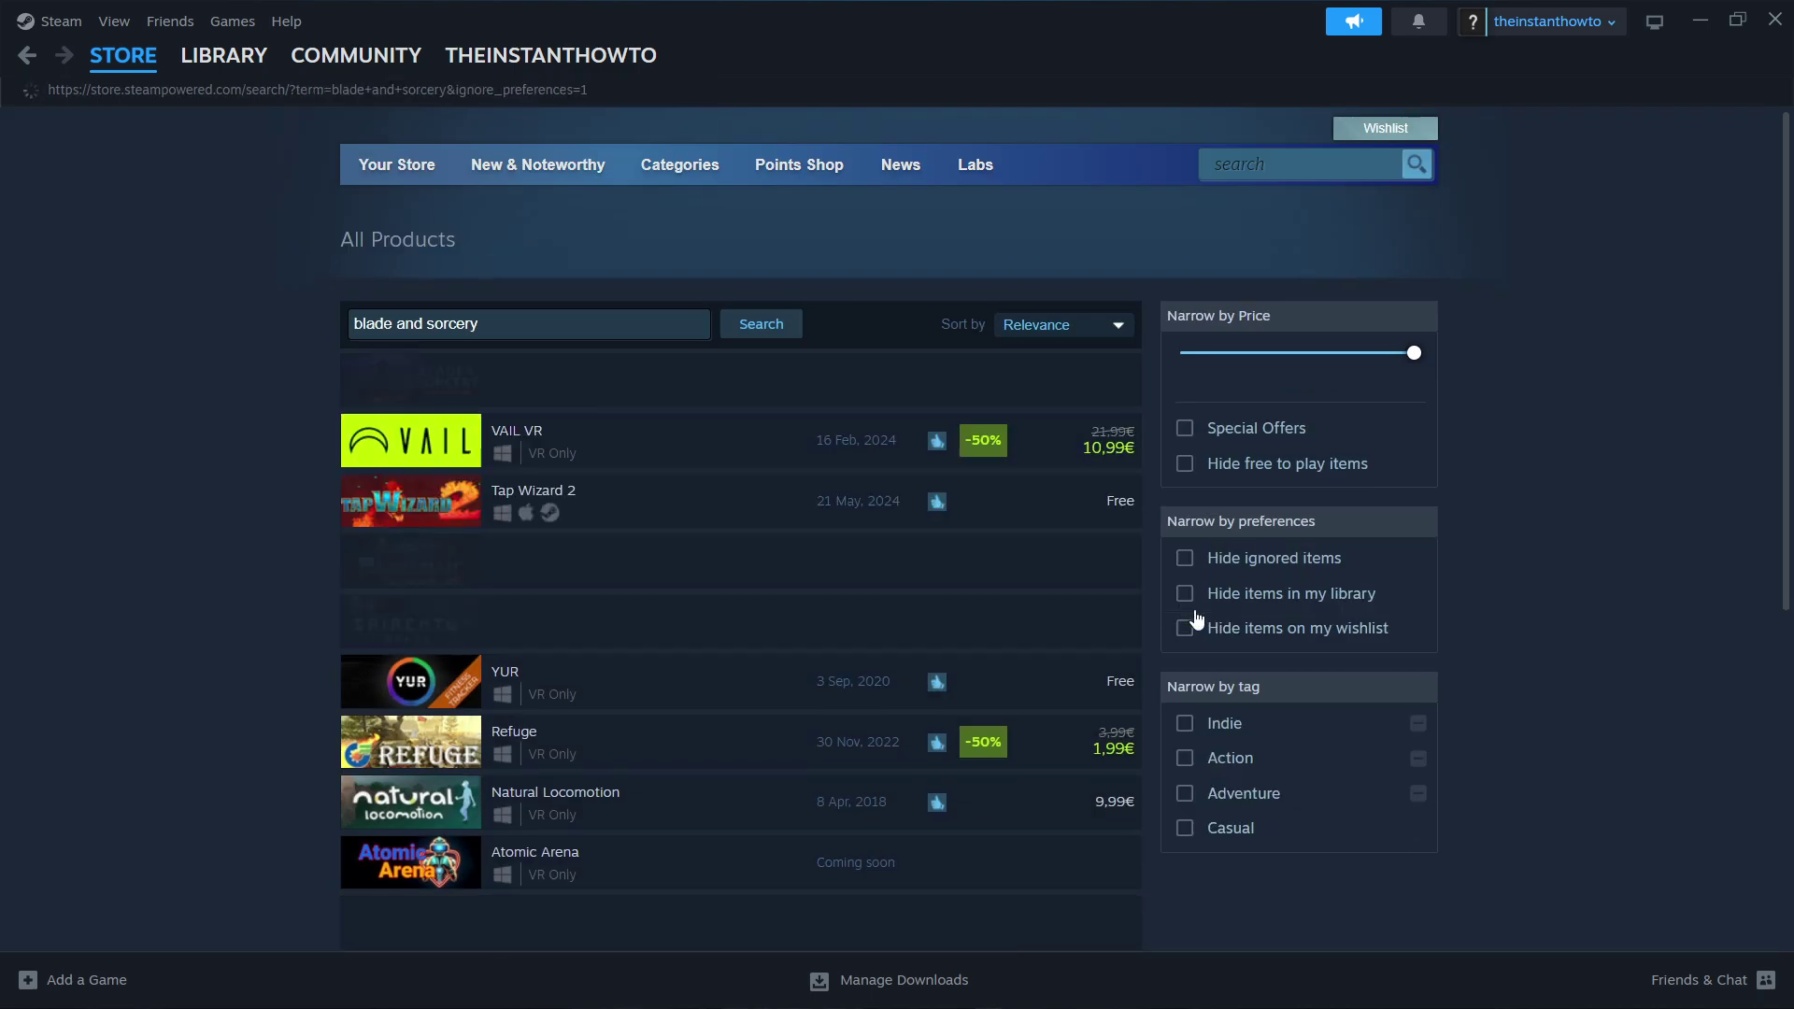
{"action": "left_click", "coordinate": [1190, 568]}
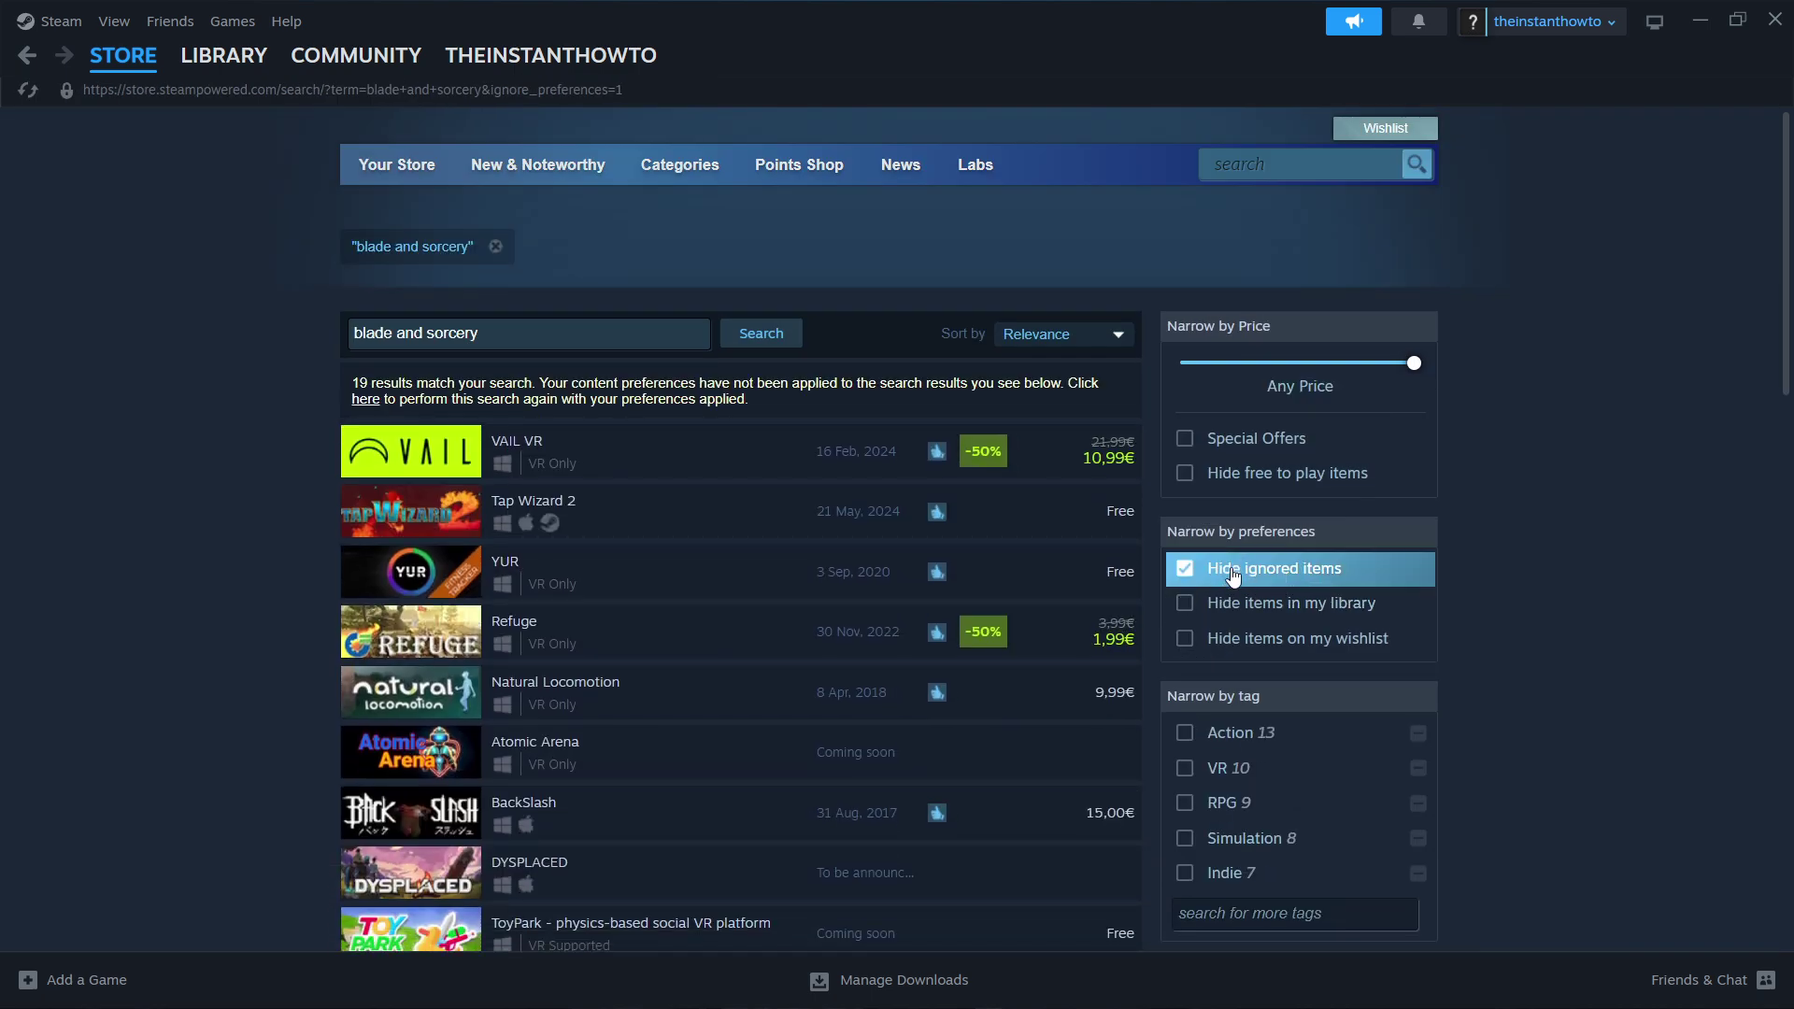
{"action": "left_click", "coordinate": [1239, 570]}
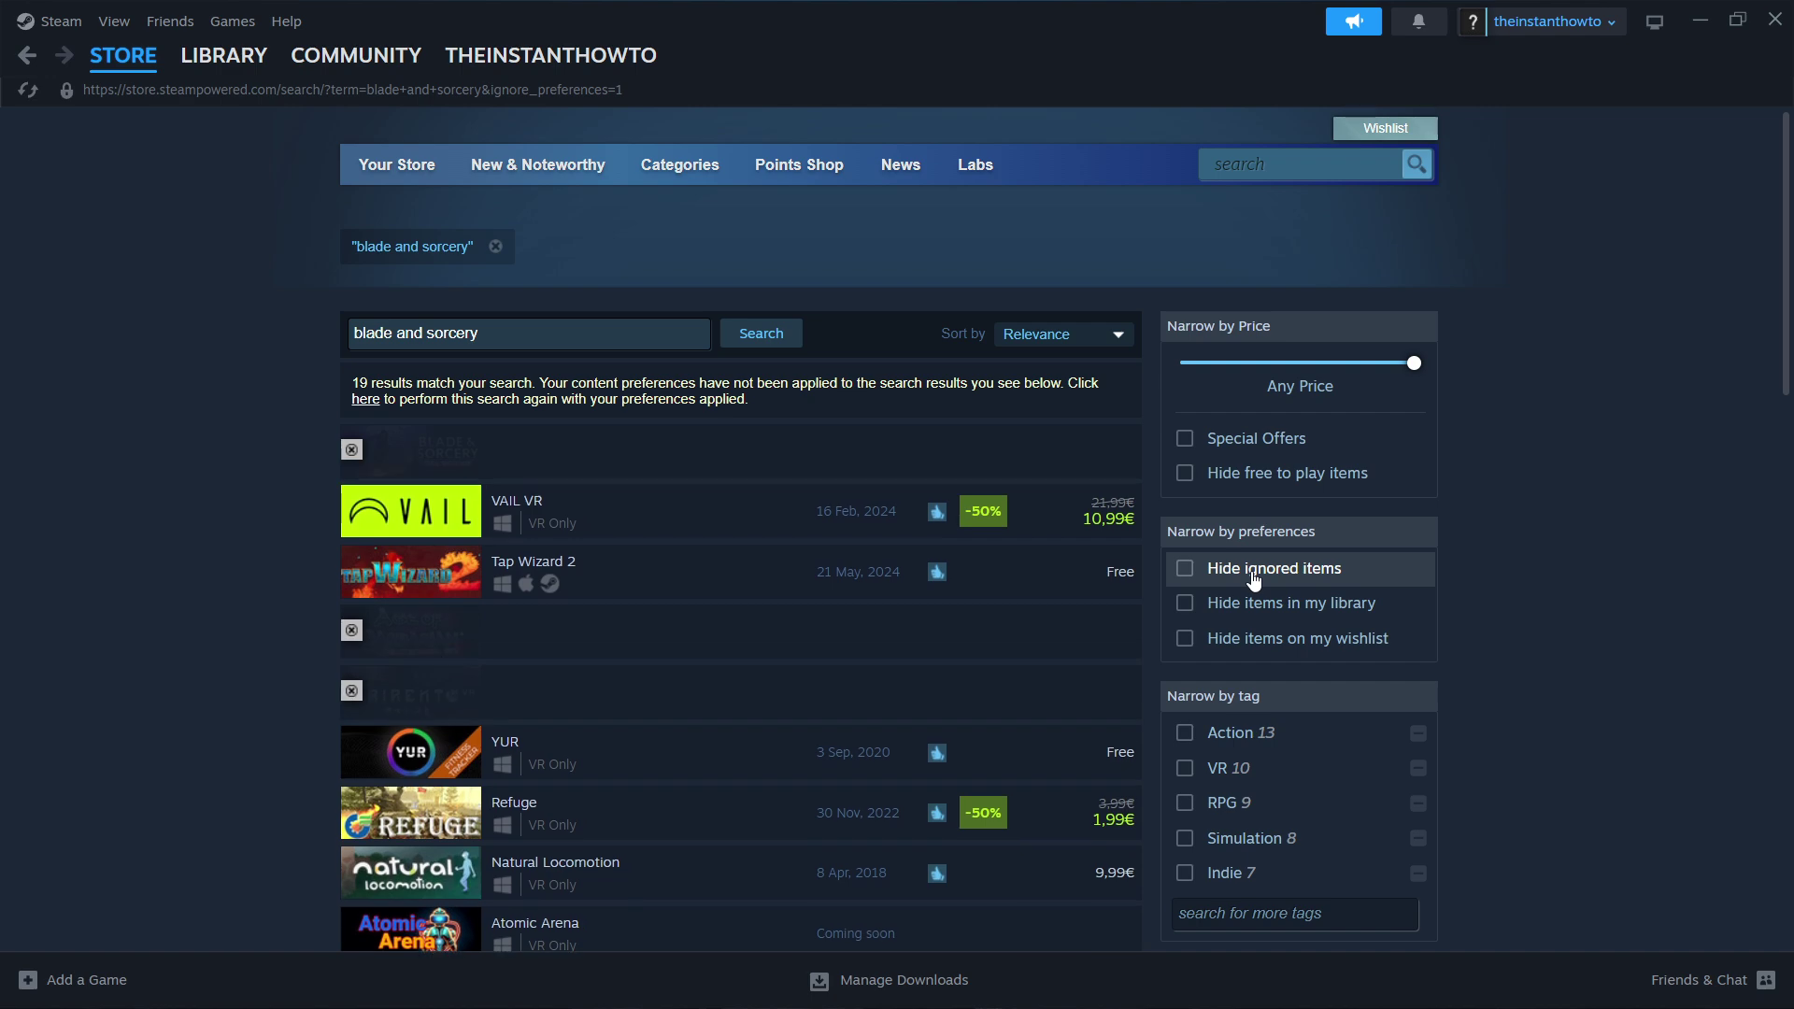
{"action": "mouse_move", "coordinate": [854, 451]}
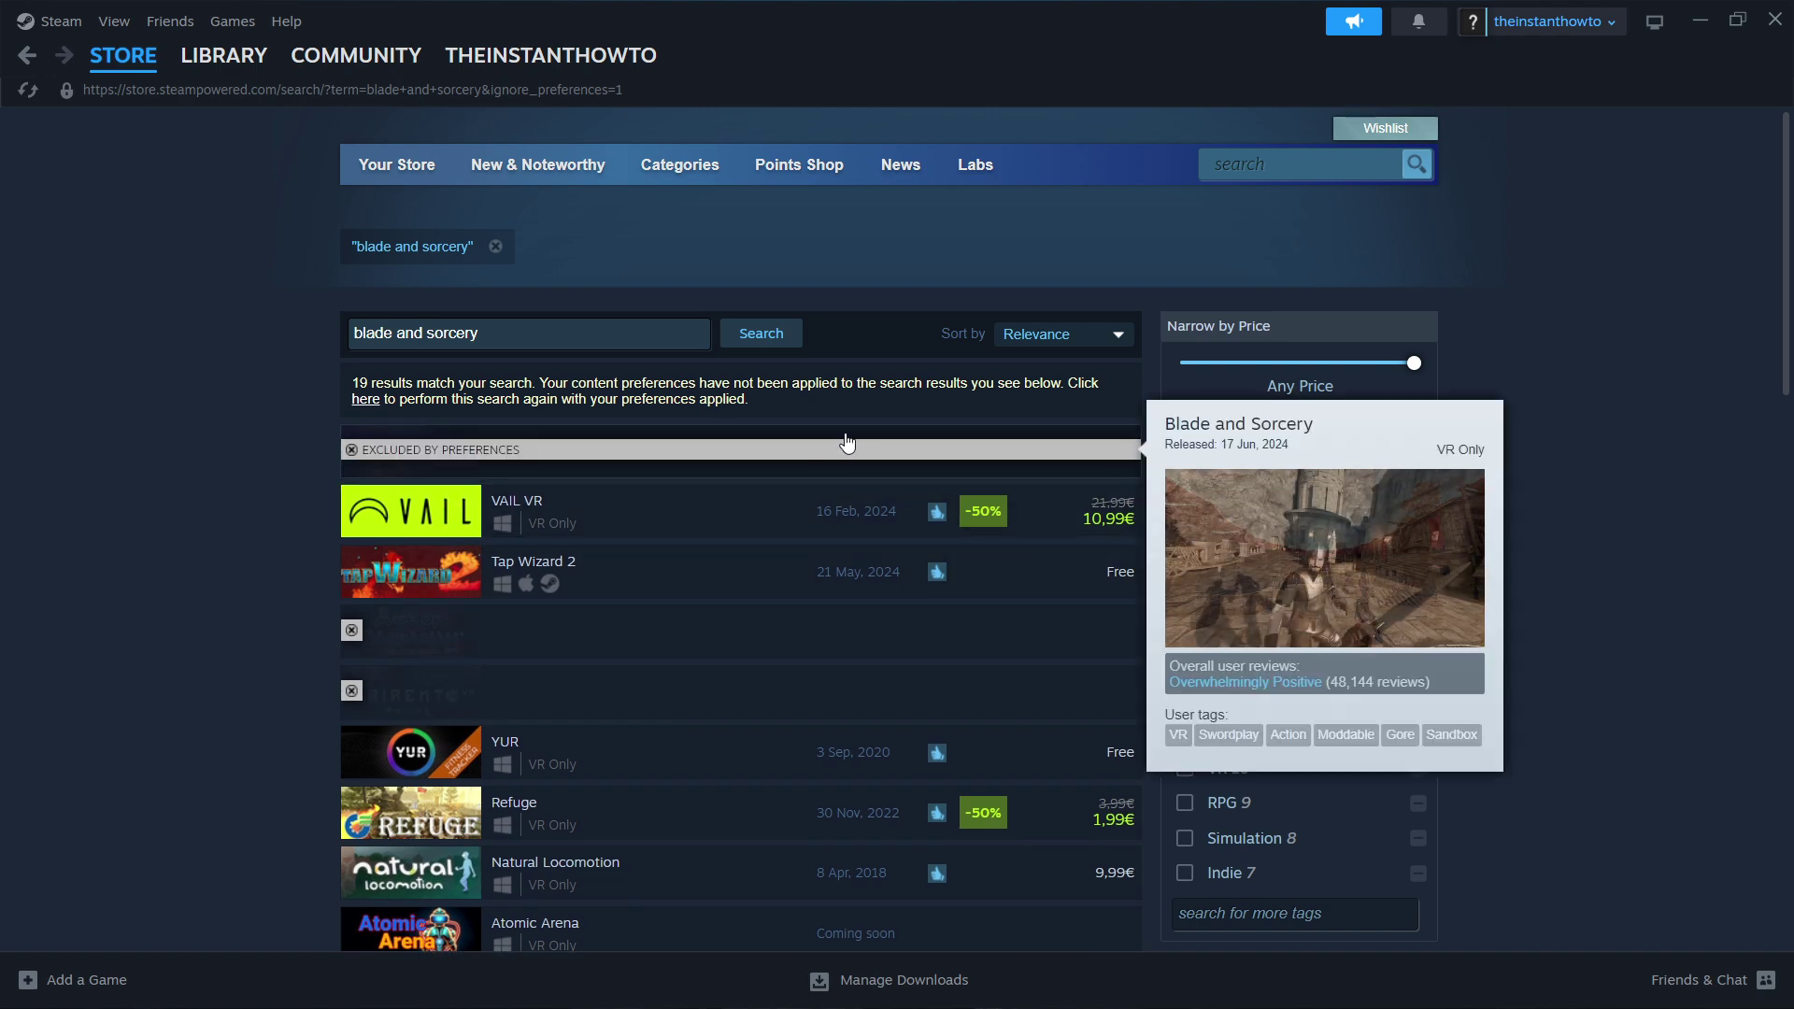
{"action": "left_click", "coordinate": [846, 443]}
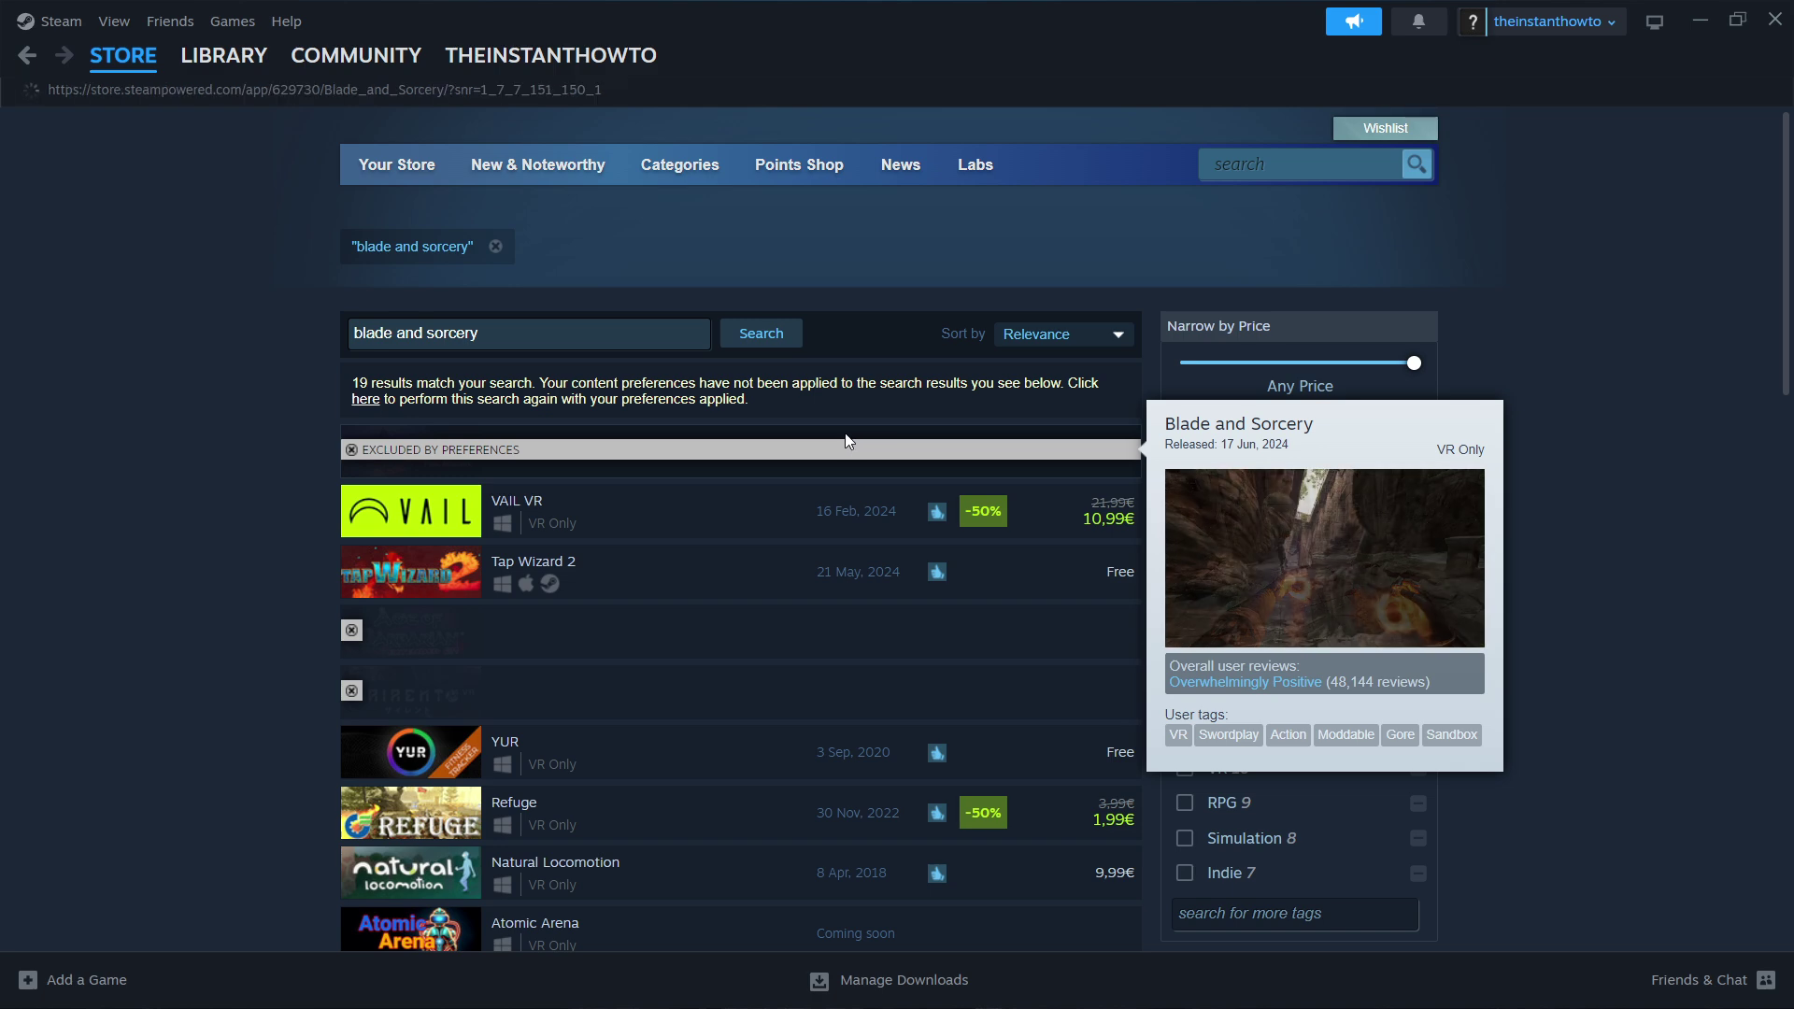
Step: Scroll through the store page, reviewing the VR headset notice and system requirements
{"action": "scroll", "coordinate": [217, 386], "scroll_direction": "down", "scroll_amount": 5}
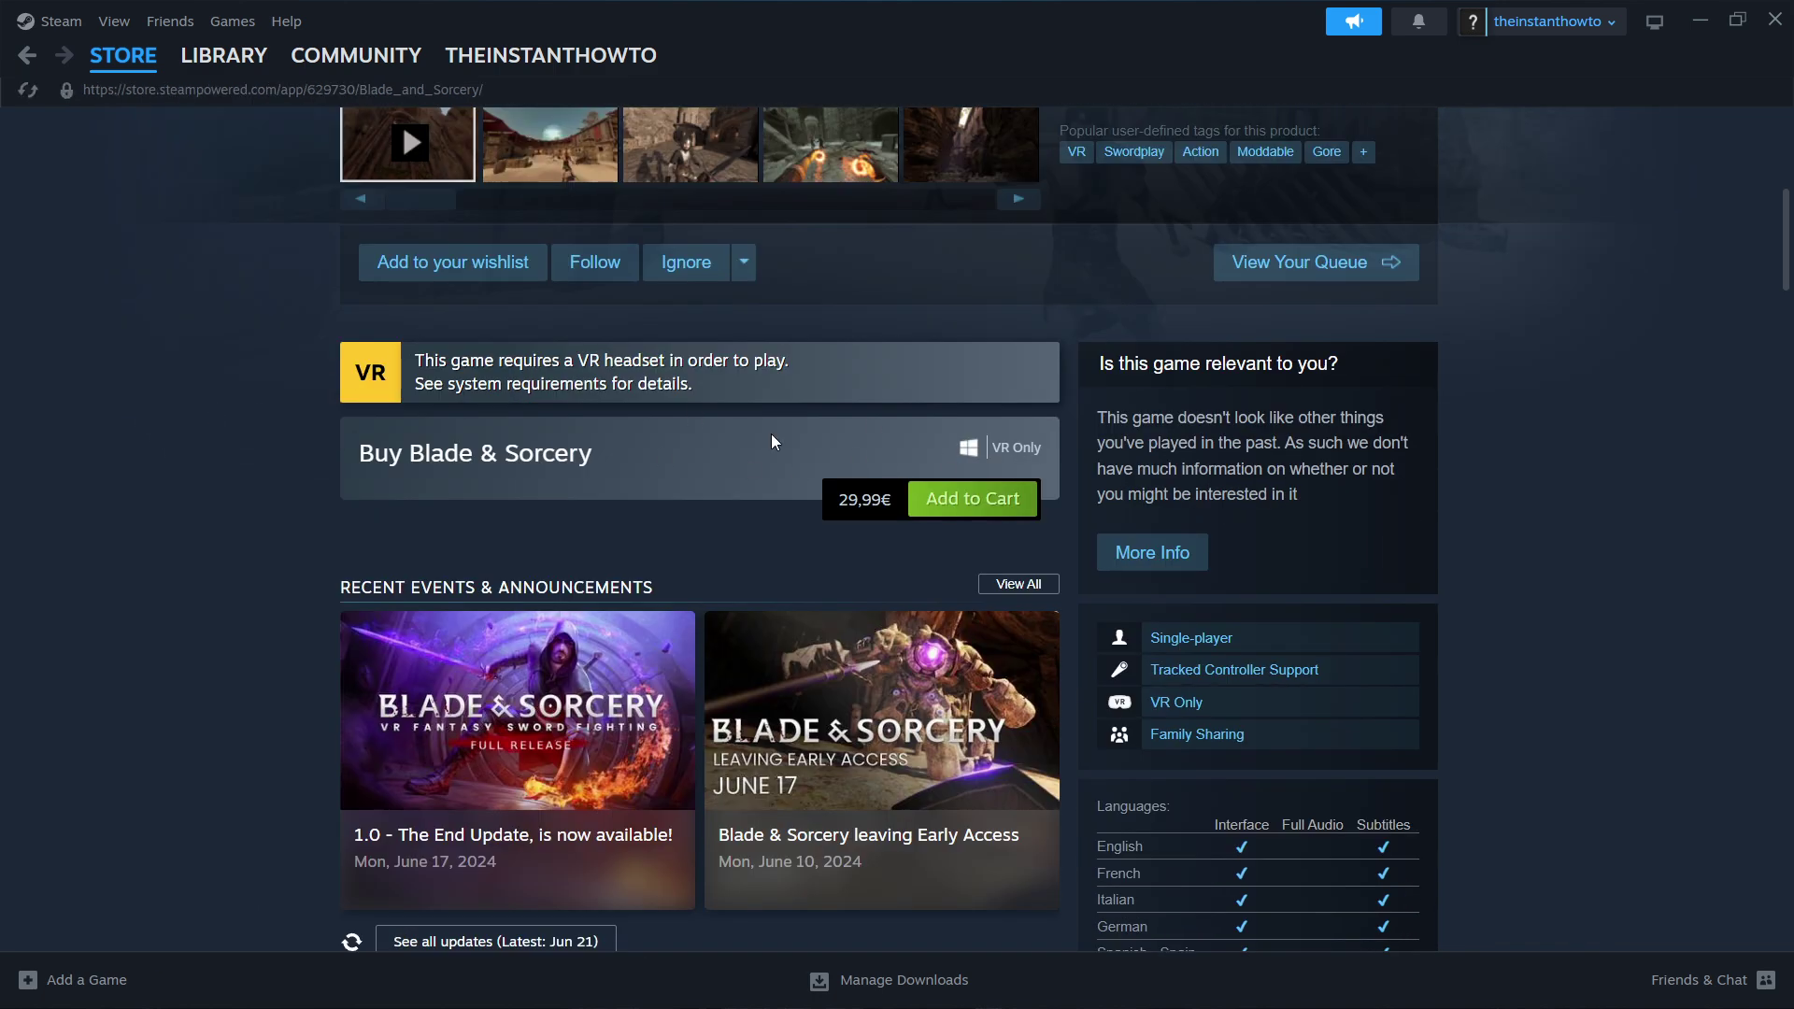
{"action": "left_click_drag", "start_coordinate": [411, 367], "coordinate": [820, 359]}
{"action": "left_click", "coordinate": [579, 380]}
{"action": "scroll", "coordinate": [264, 408], "scroll_direction": "down", "scroll_amount": 20}
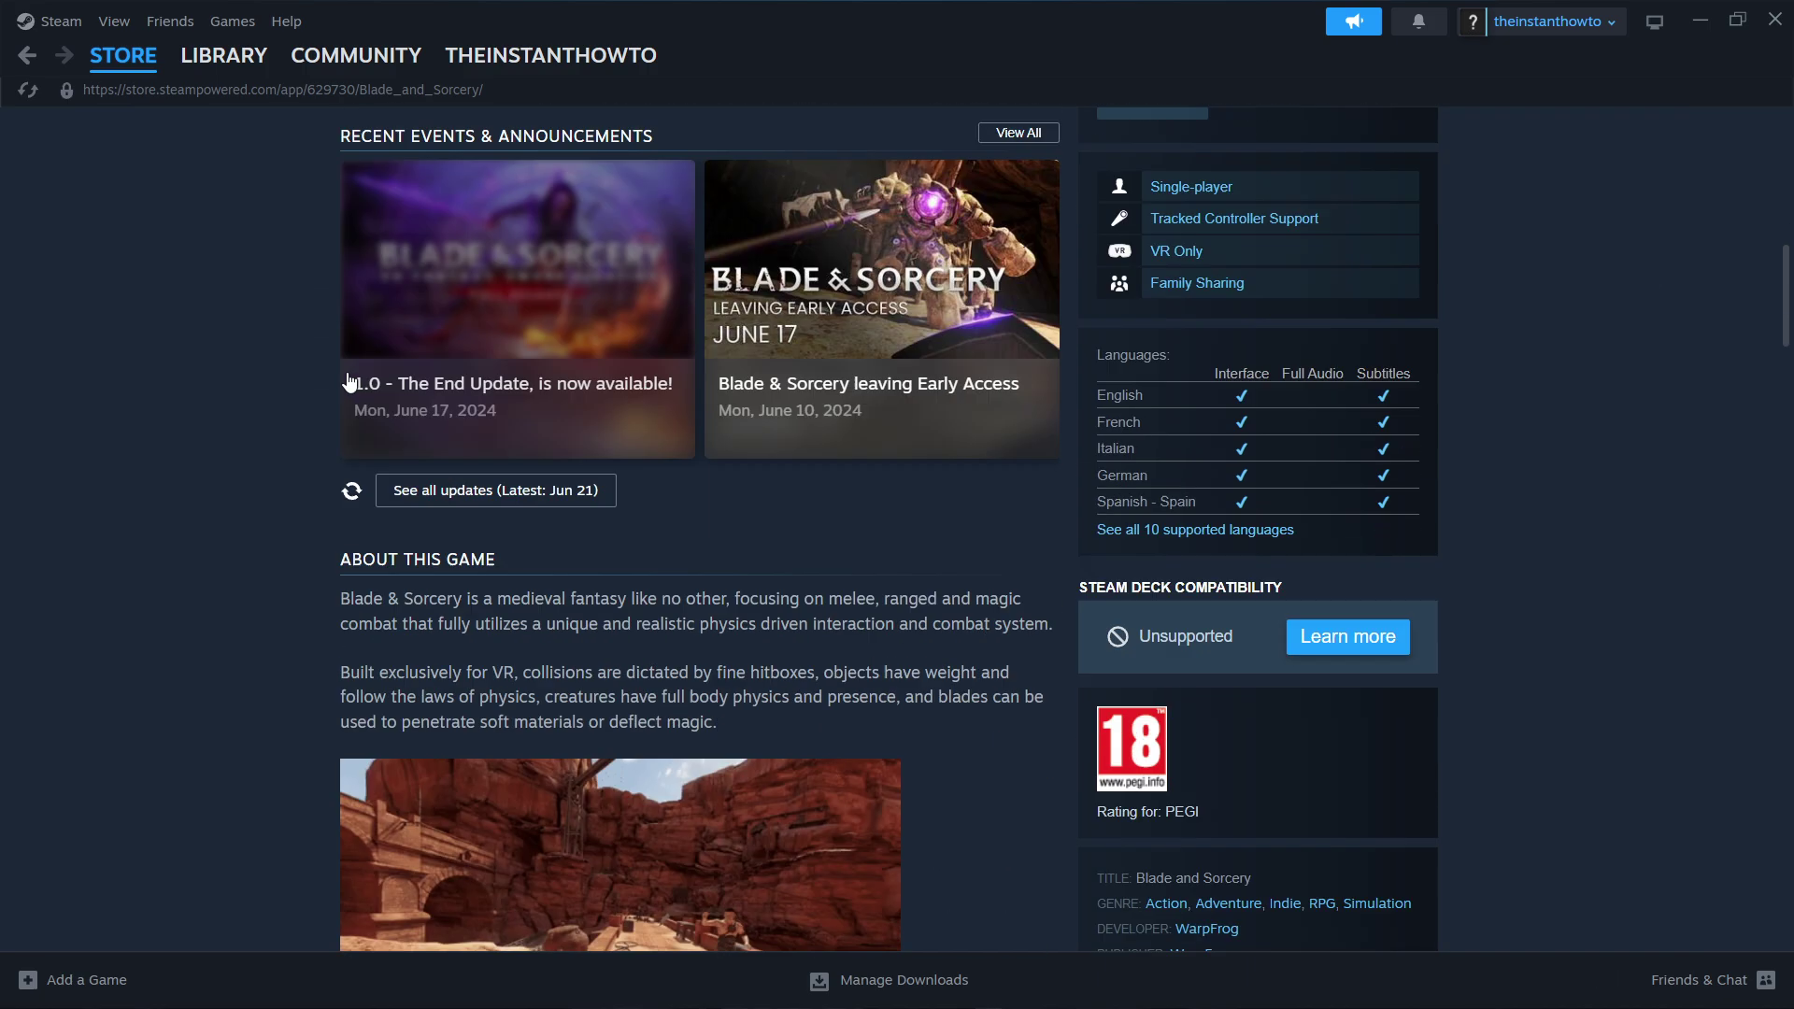
{"action": "scroll", "coordinate": [266, 409], "scroll_direction": "up", "scroll_amount": 3}
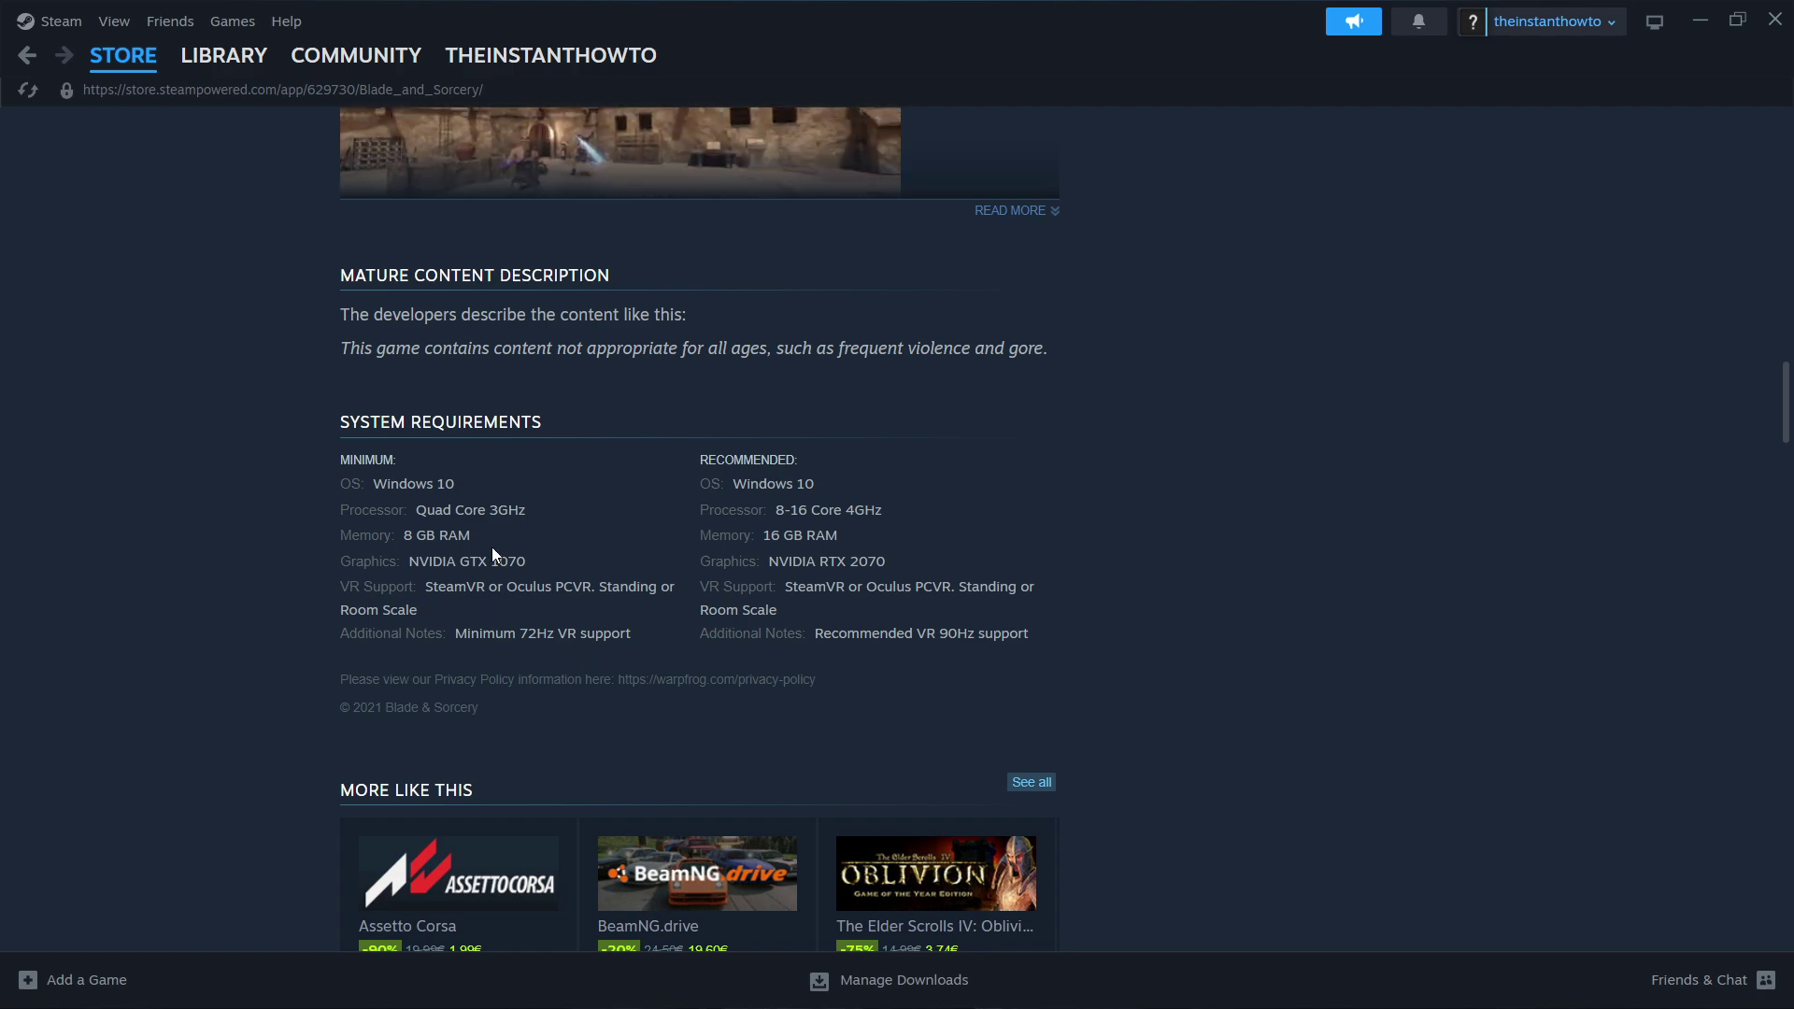
{"action": "scroll", "coordinate": [526, 487], "scroll_direction": "up", "scroll_amount": 20}
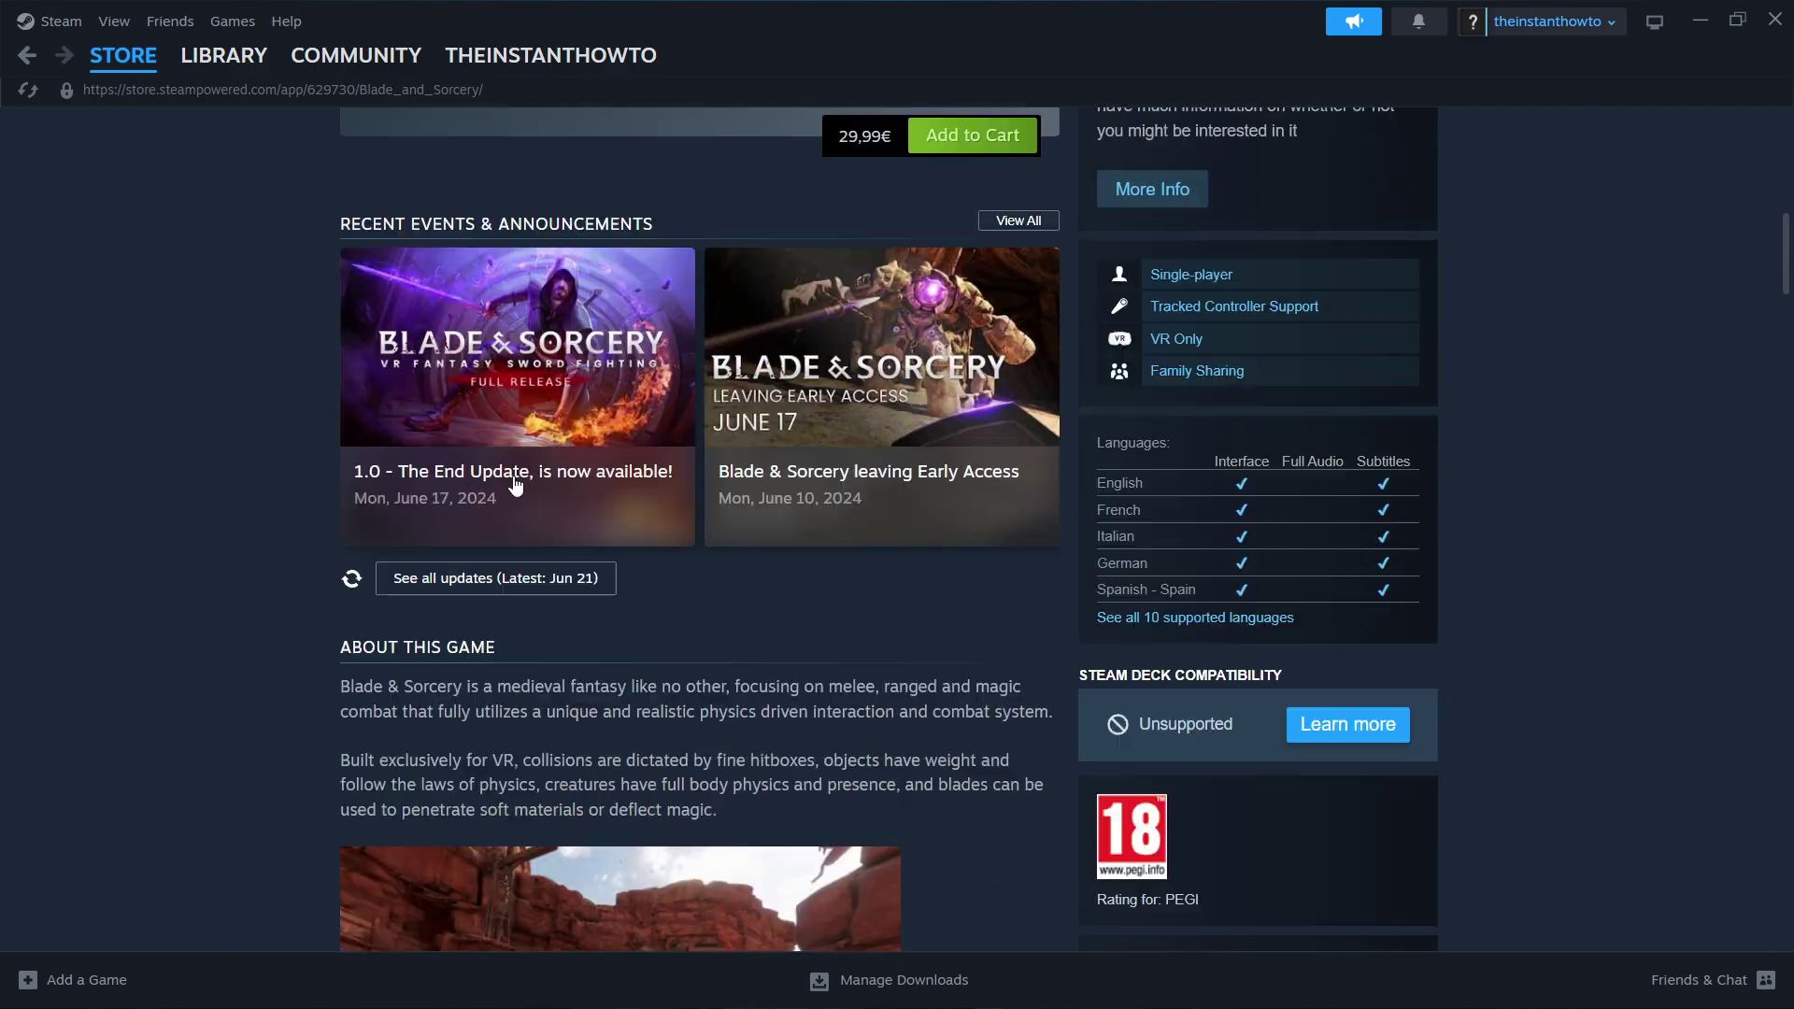
{"action": "scroll", "coordinate": [529, 491], "scroll_direction": "down", "scroll_amount": 6}
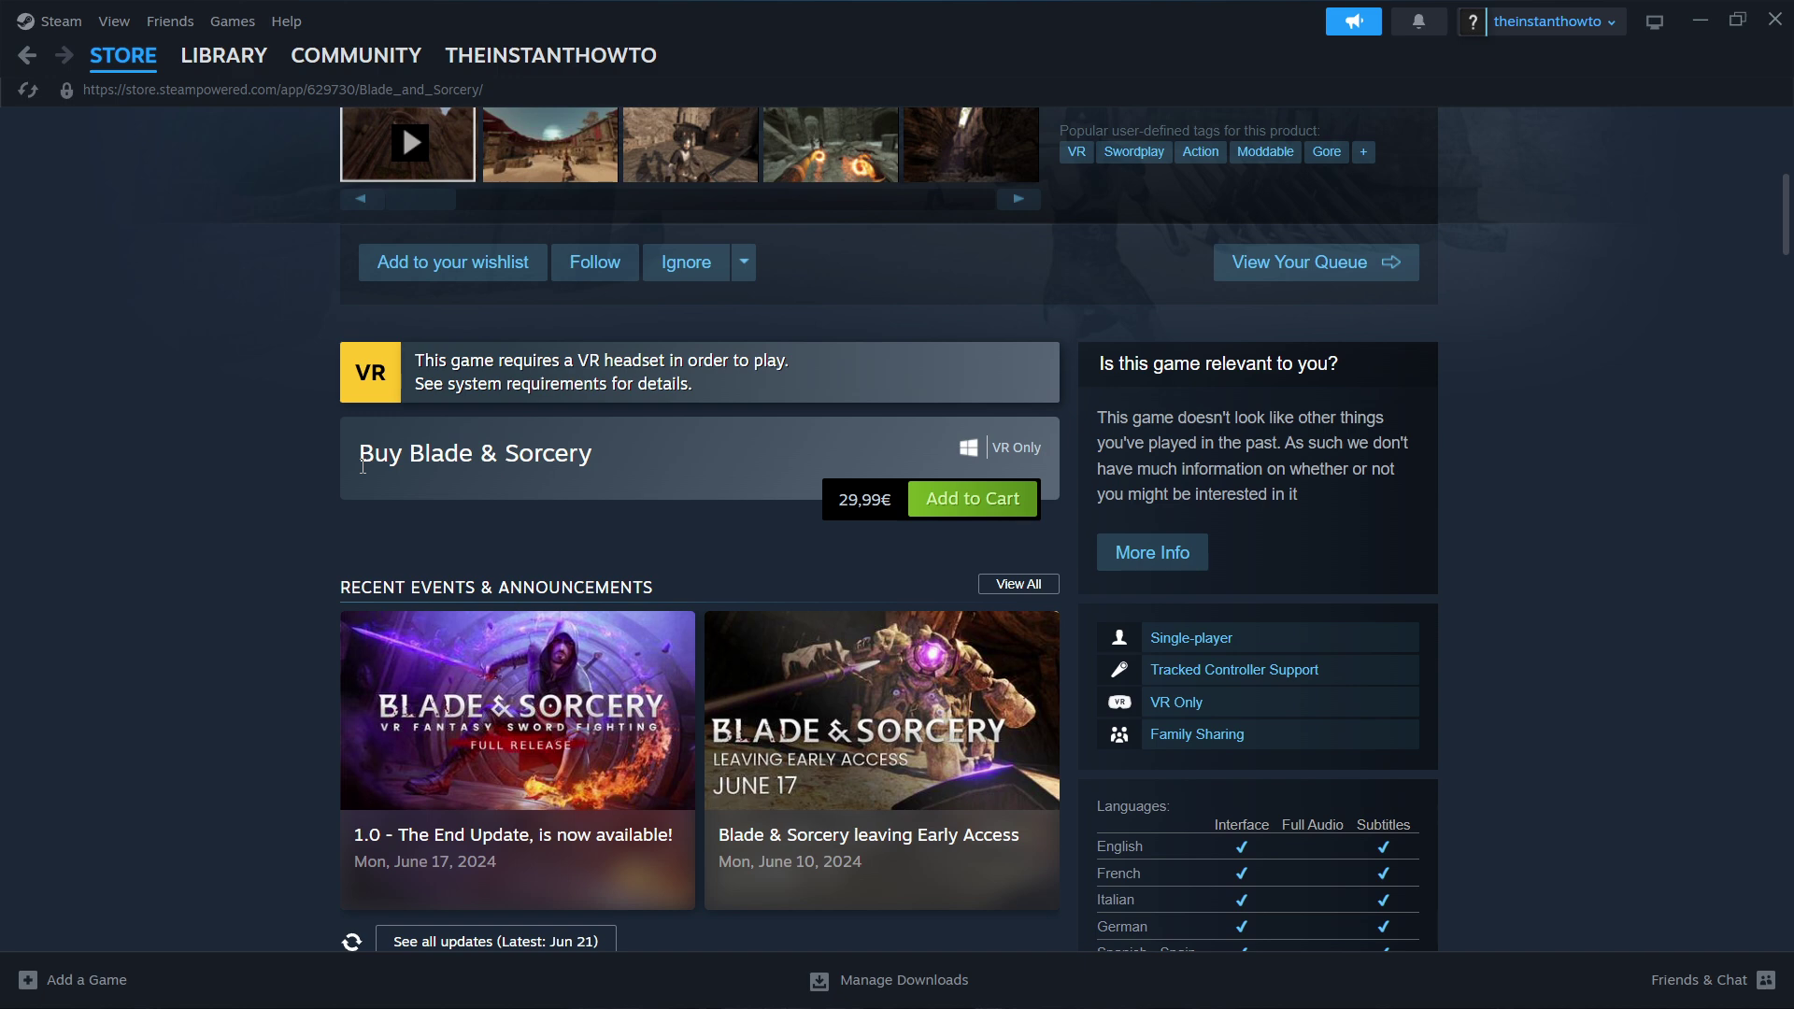
Step: Add Blade & Sorcery at 29,99€ to the shopping cart
{"action": "left_click_drag", "start_coordinate": [351, 461], "coordinate": [683, 473]}
{"action": "left_click", "coordinate": [688, 478]}
{"action": "left_click", "coordinate": [983, 496]}
Step: View the cart, keep the purchase for my own account, and continue to payment
{"action": "left_click", "coordinate": [1045, 661]}
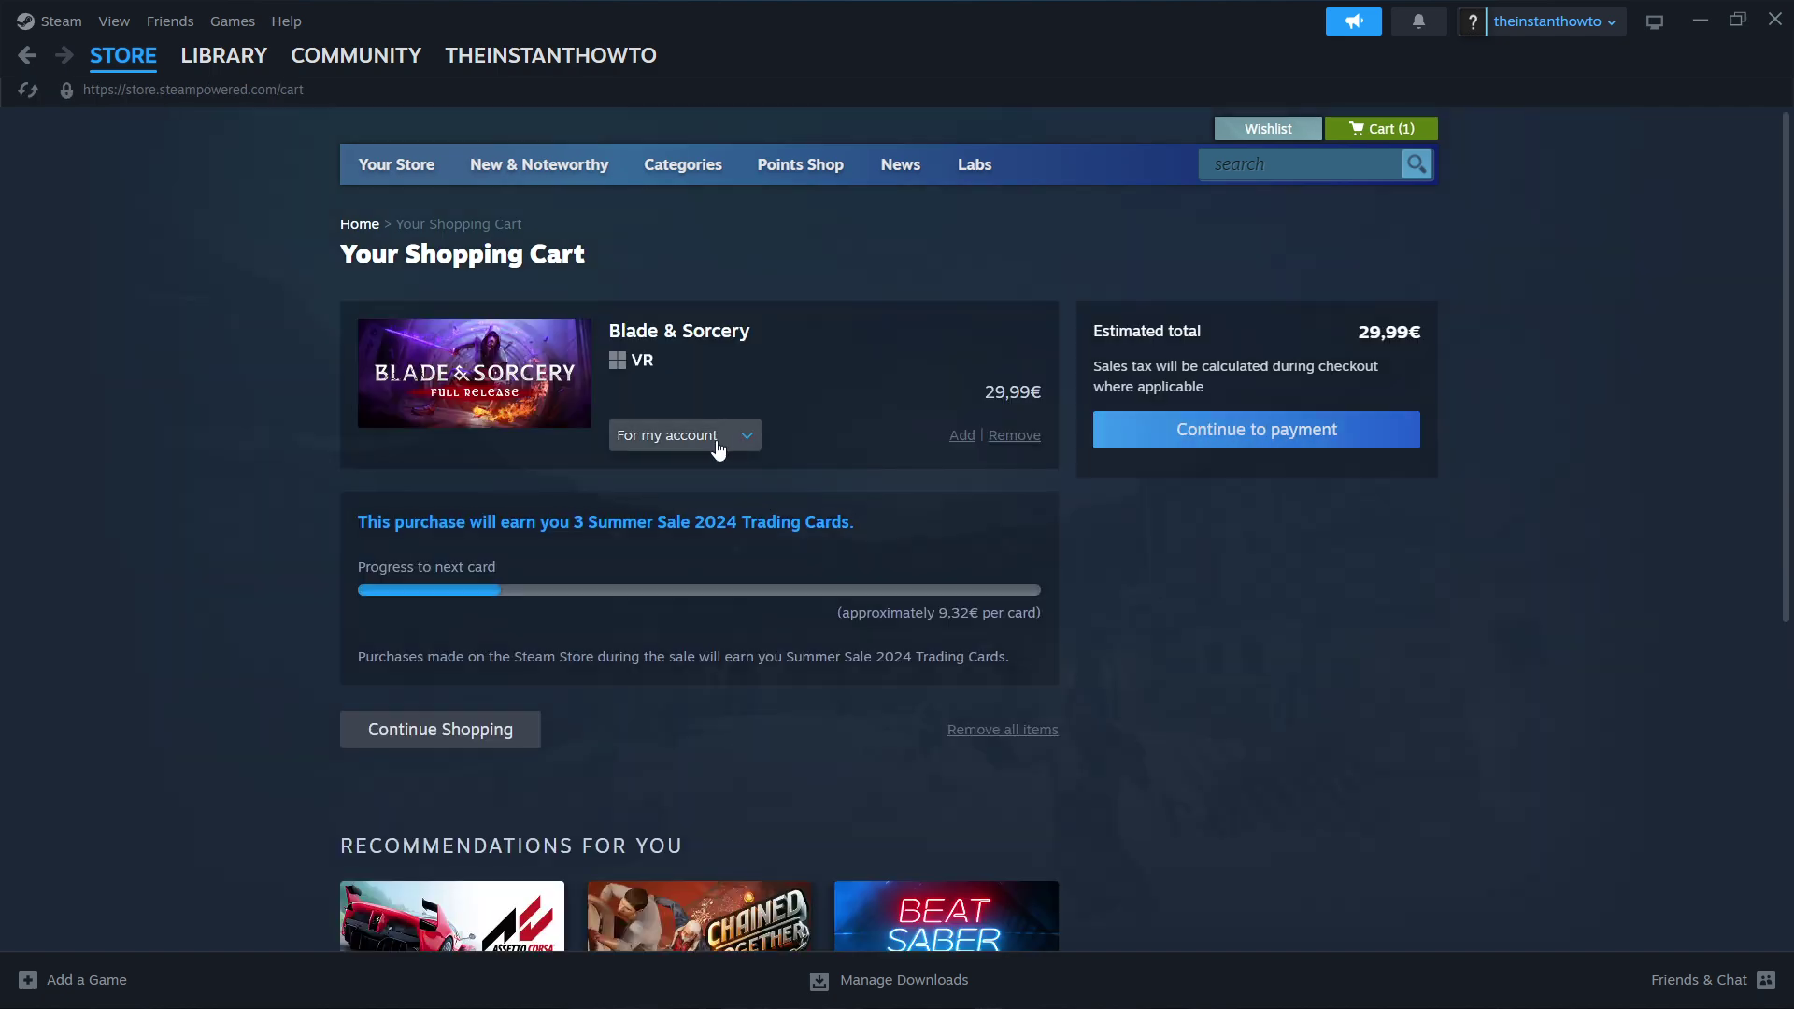
{"action": "left_click", "coordinate": [716, 437]}
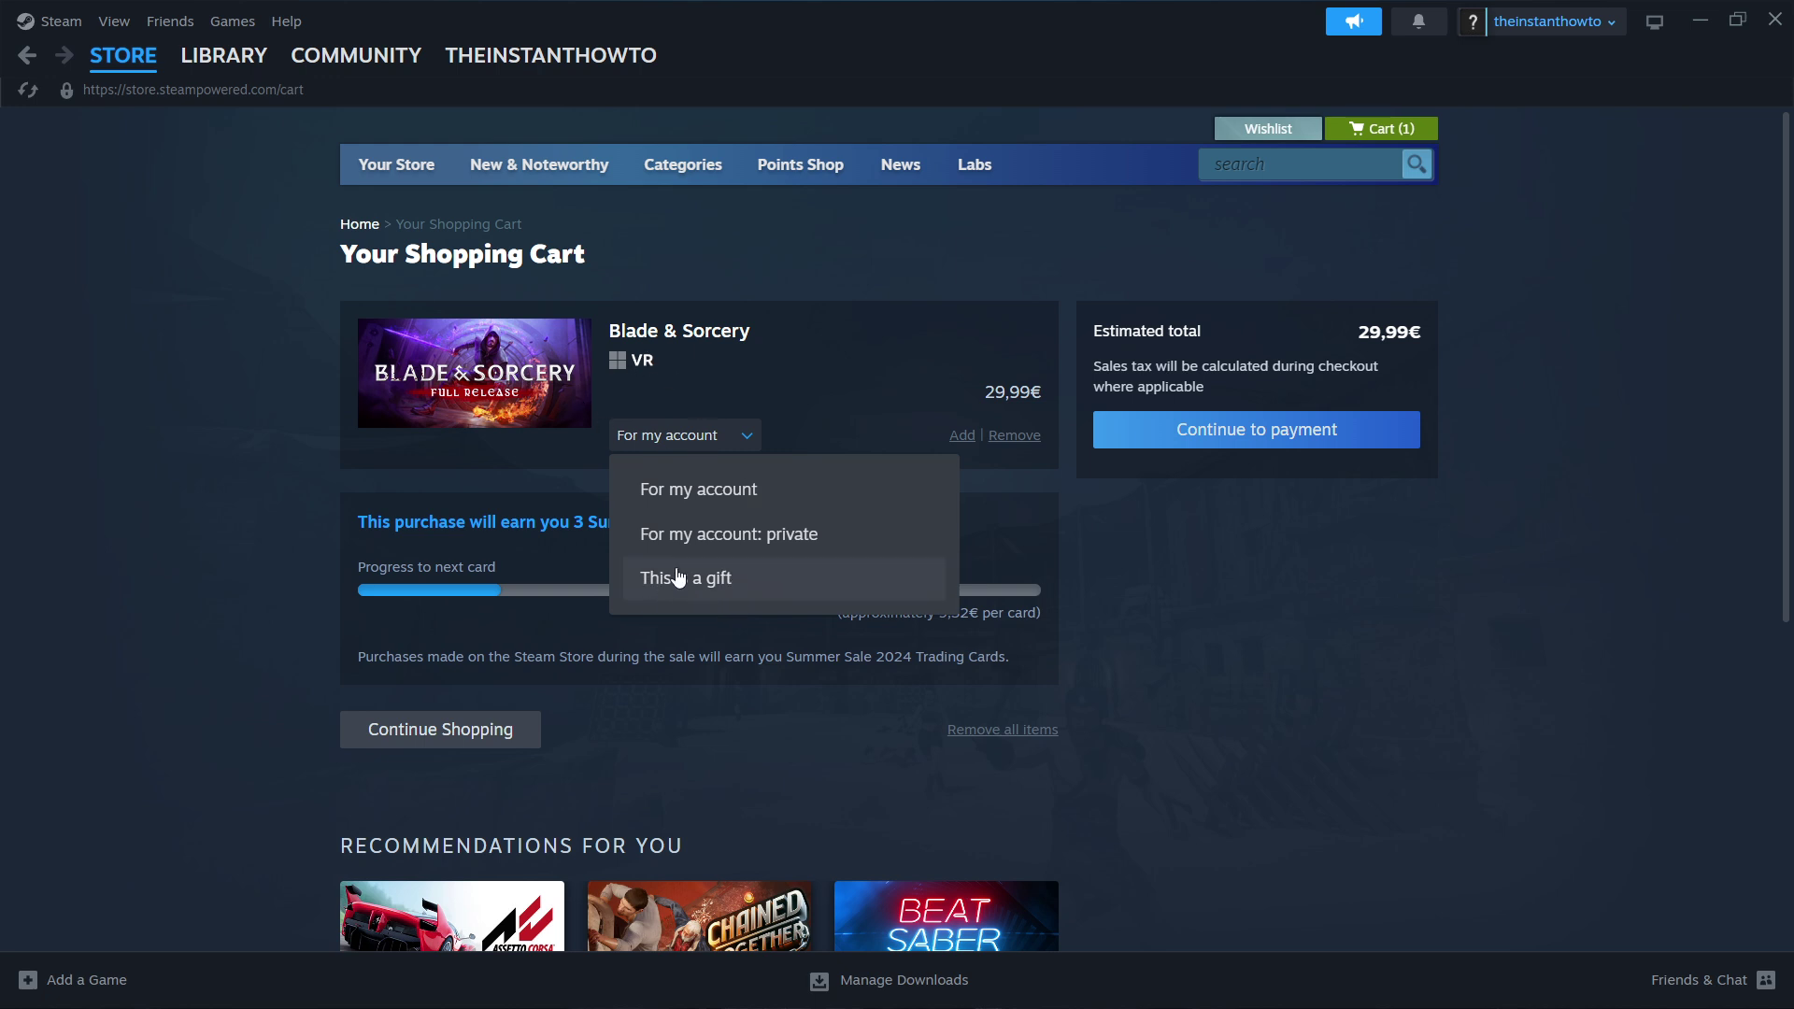
{"action": "left_click", "coordinate": [848, 503]}
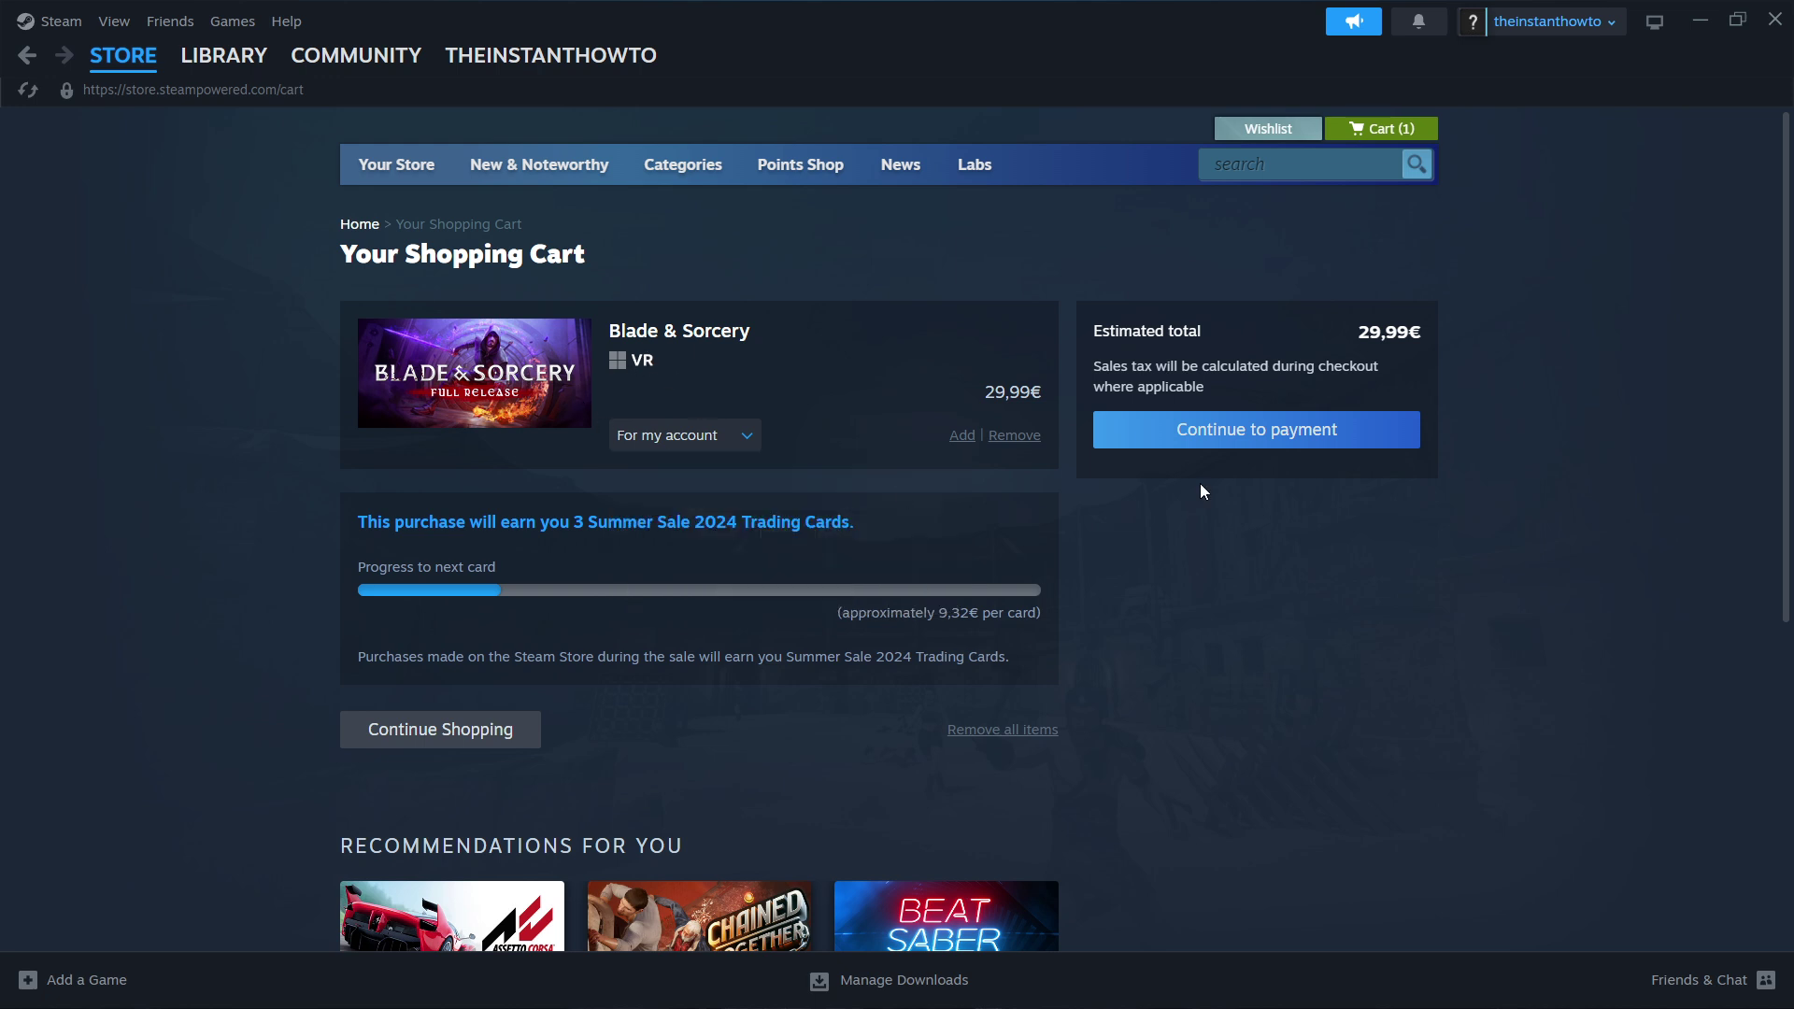
{"action": "left_click", "coordinate": [1301, 431]}
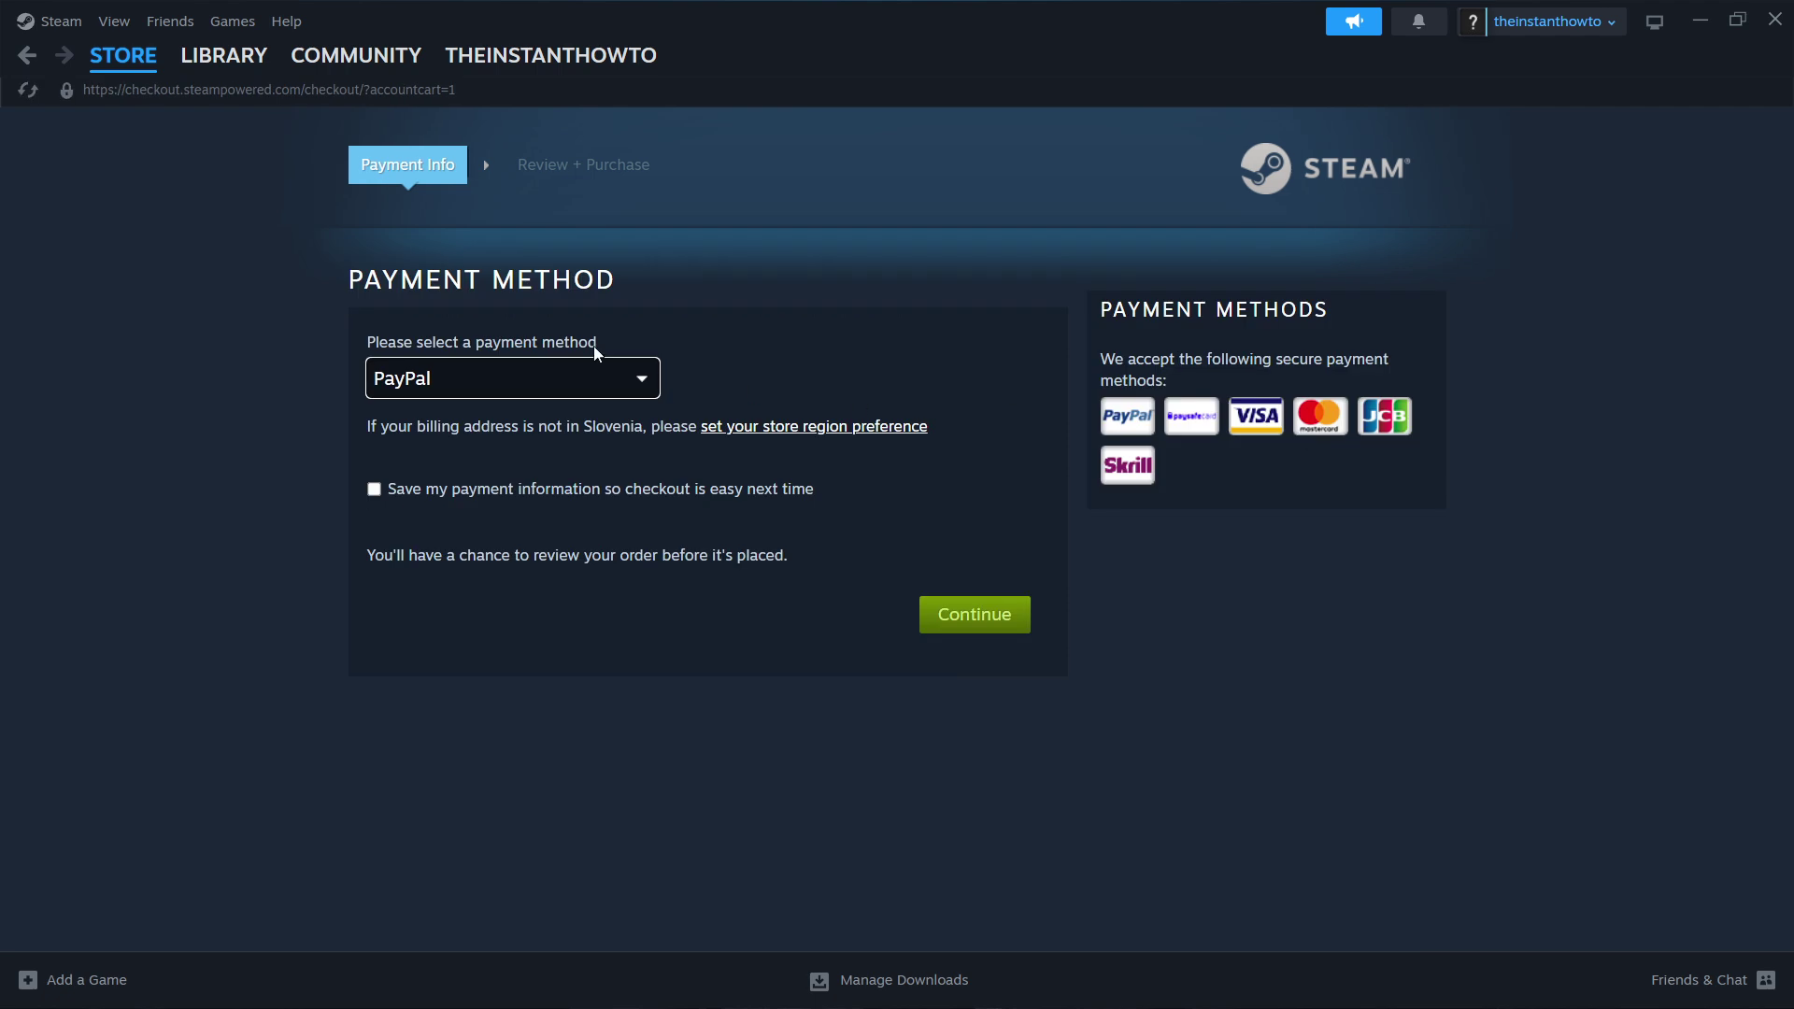
Step: Keep PayPal as the payment method, then open the Library filtered to games
{"action": "left_click", "coordinate": [581, 372]}
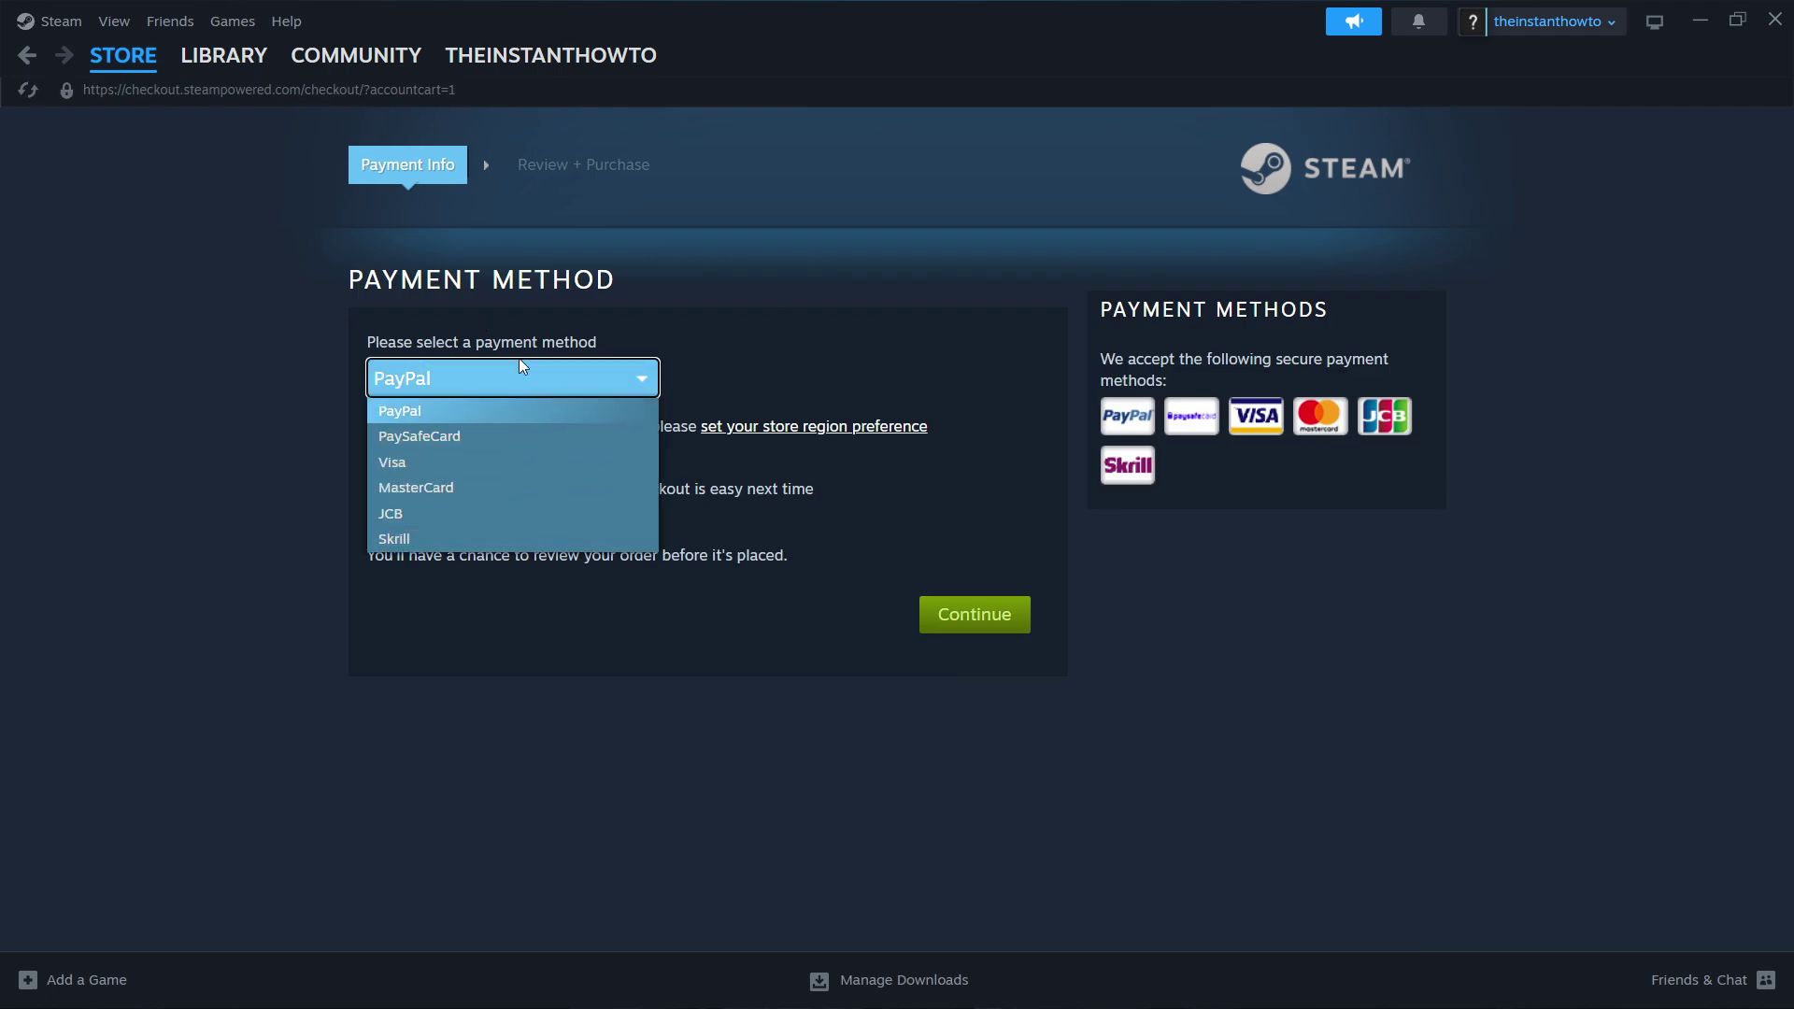
{"action": "left_click", "coordinate": [435, 383]}
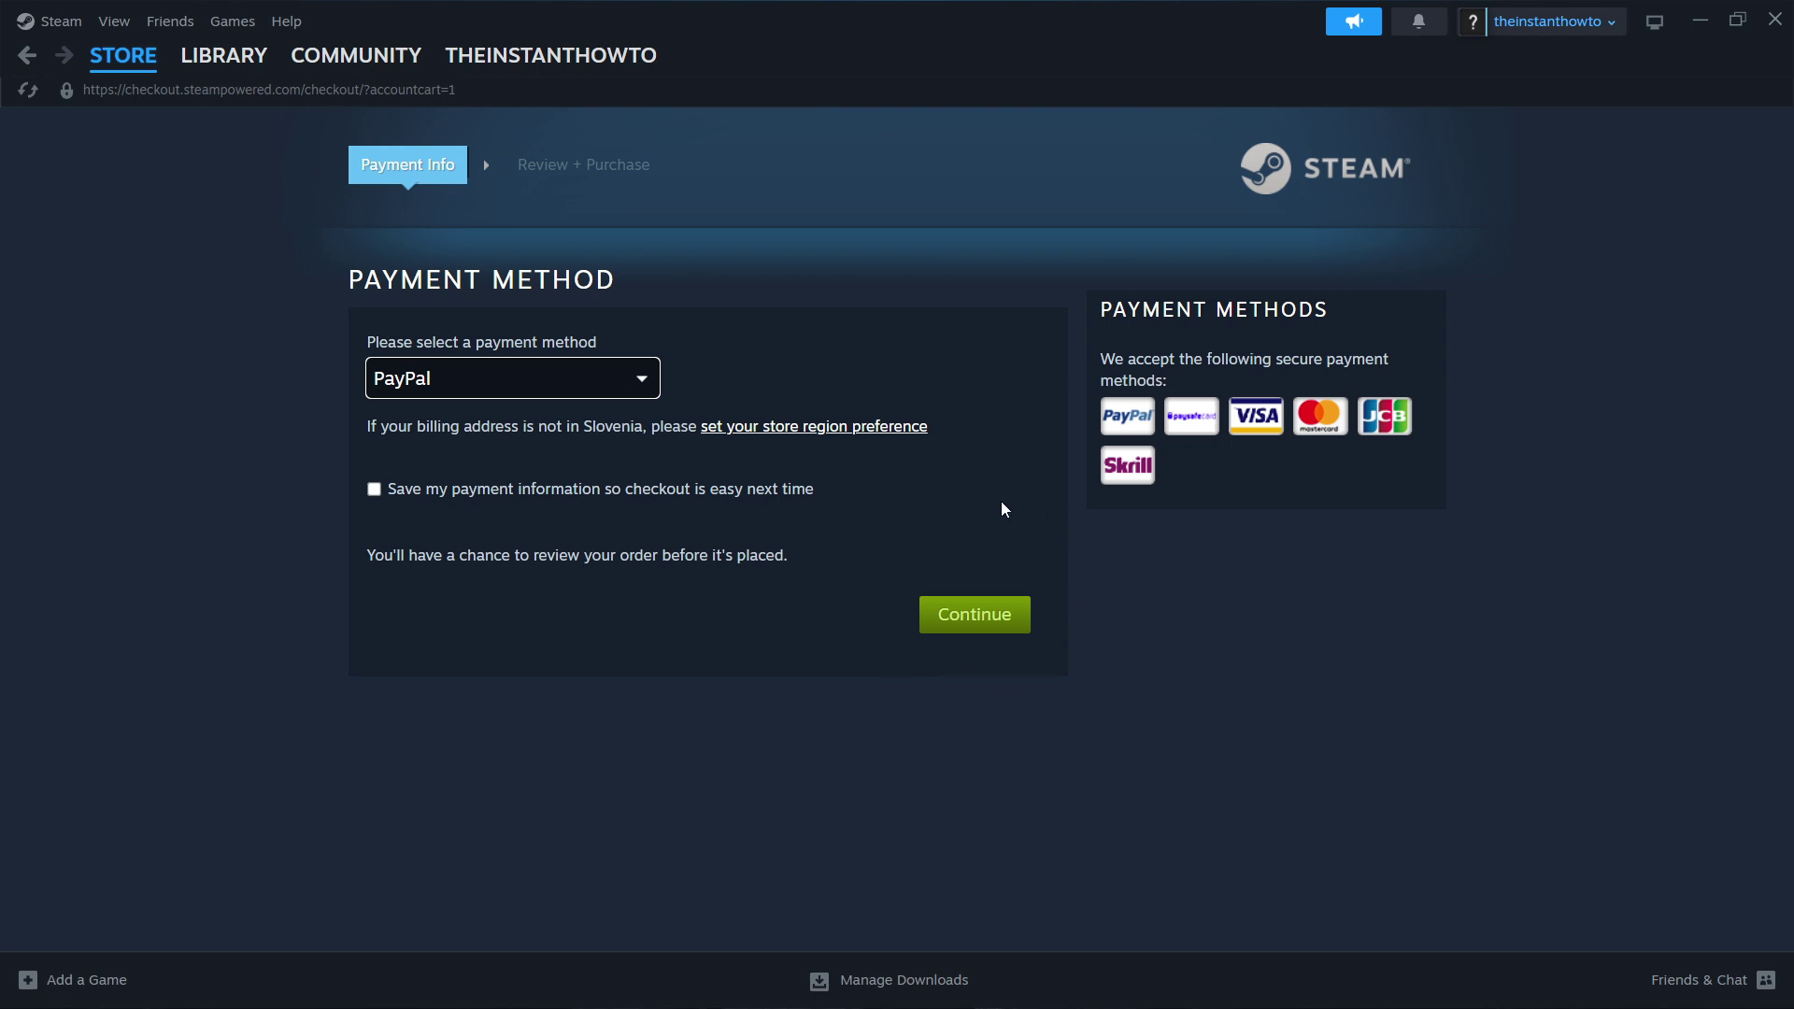
{"action": "left_click", "coordinate": [224, 71]}
{"action": "left_click", "coordinate": [120, 168]}
{"action": "left_click", "coordinate": [71, 199]}
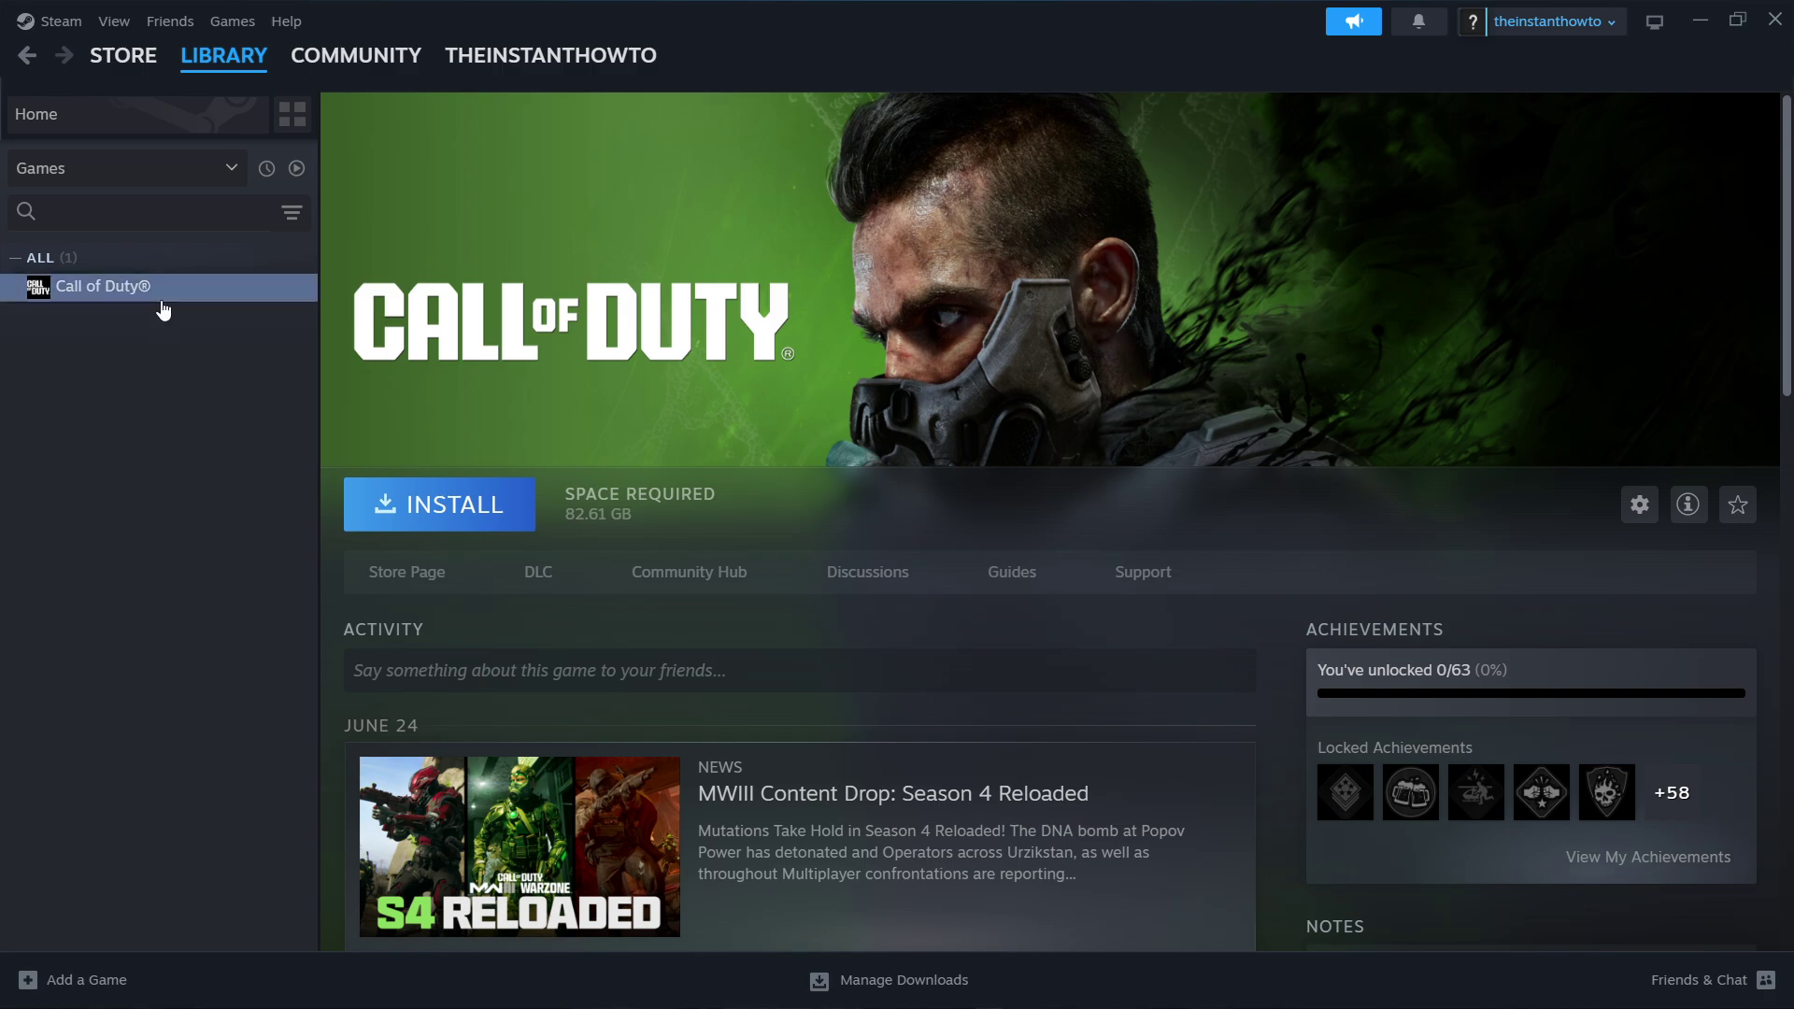
{"action": "left_click", "coordinate": [429, 506]}
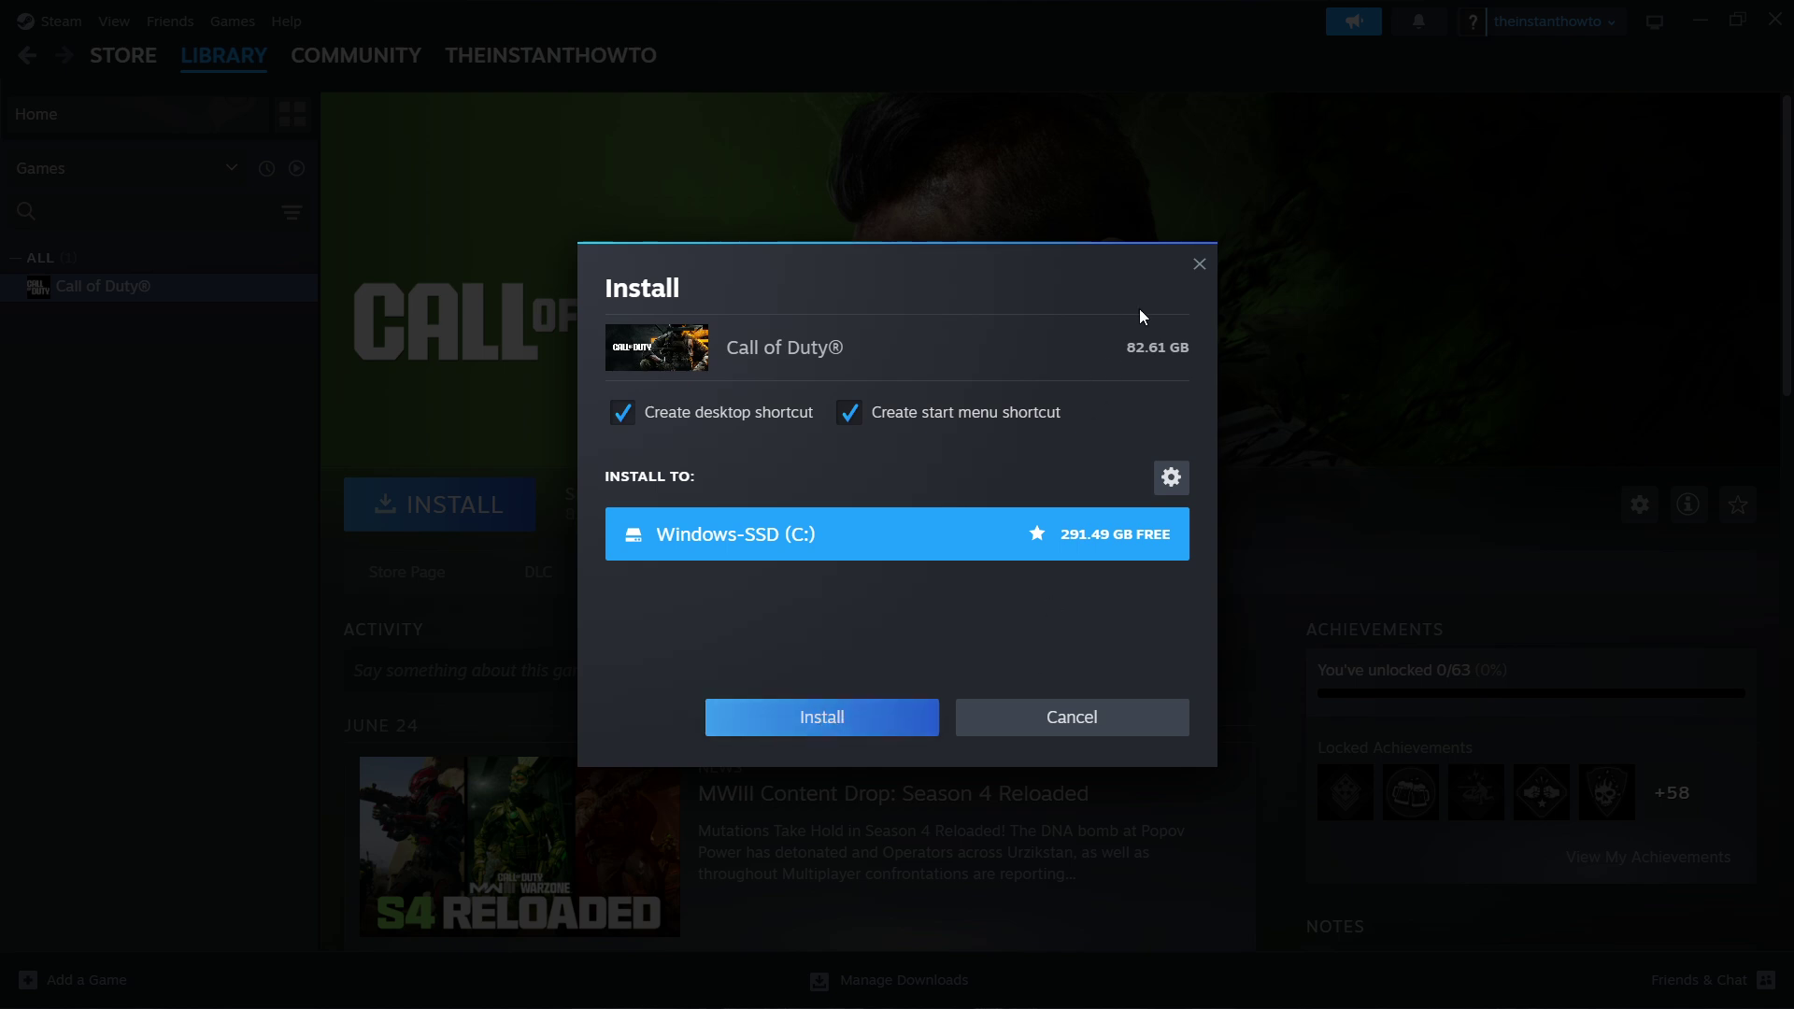
{"action": "left_click", "coordinate": [1200, 265]}
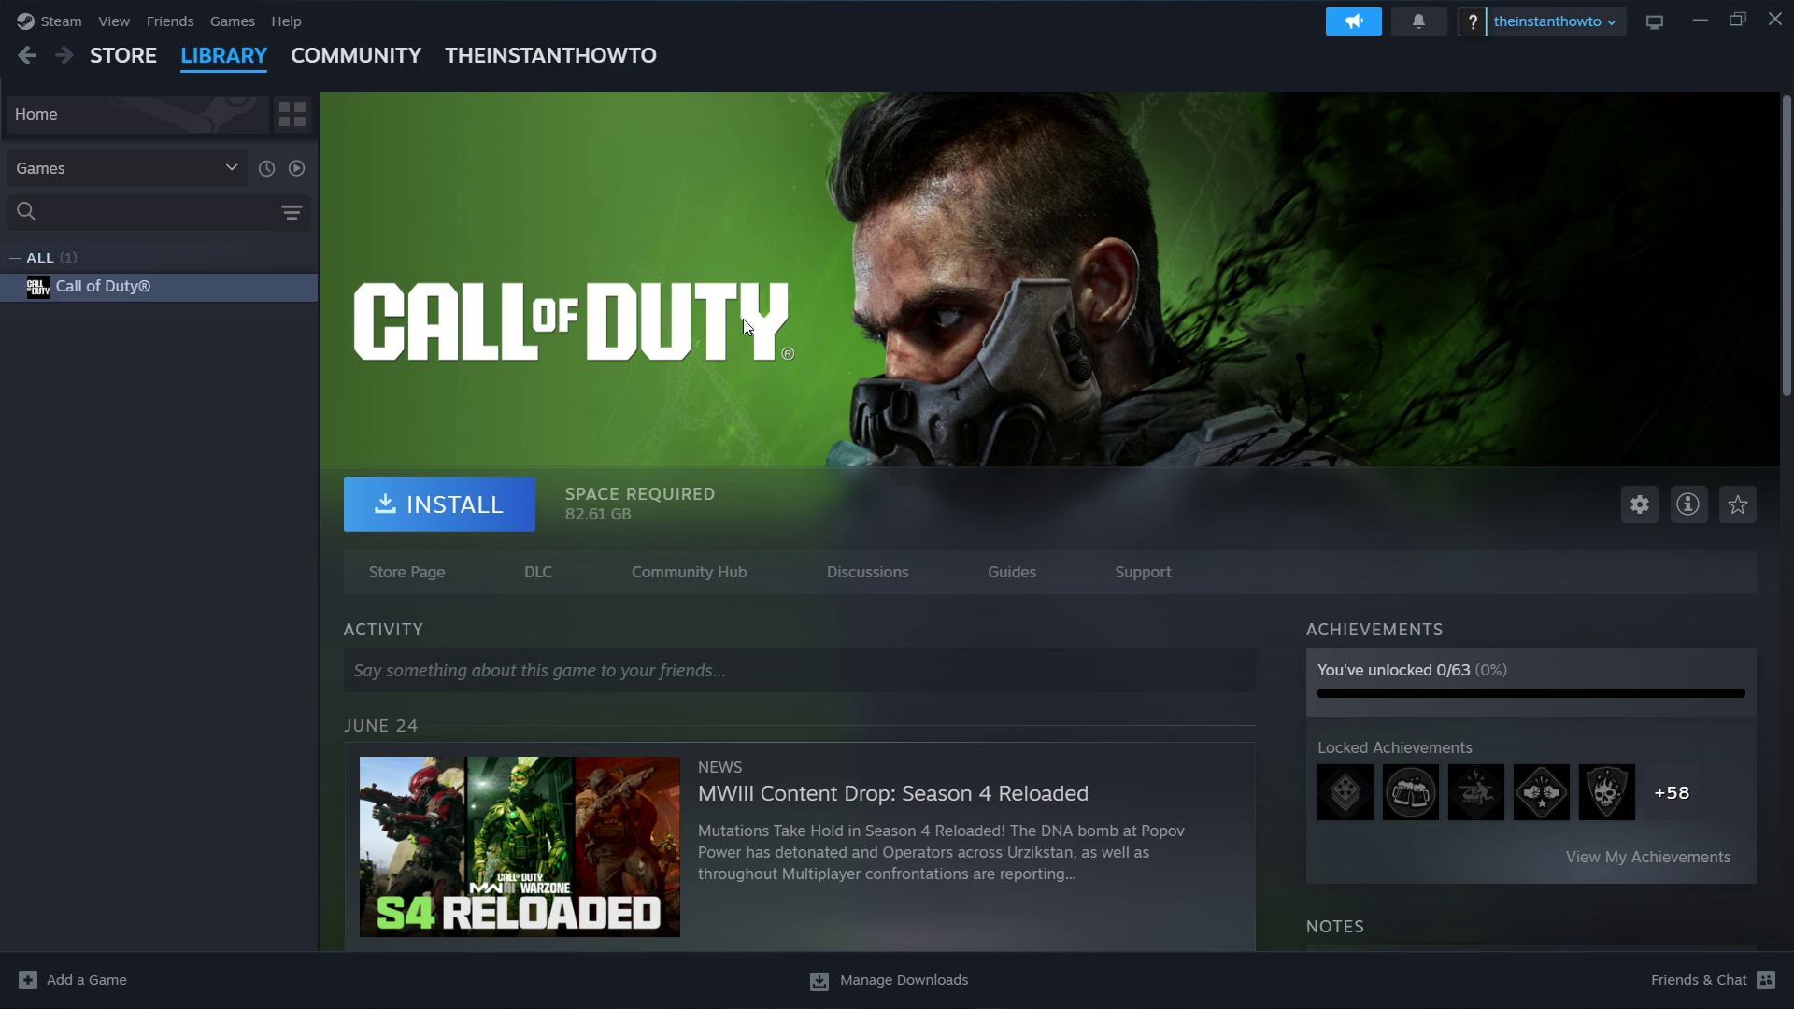